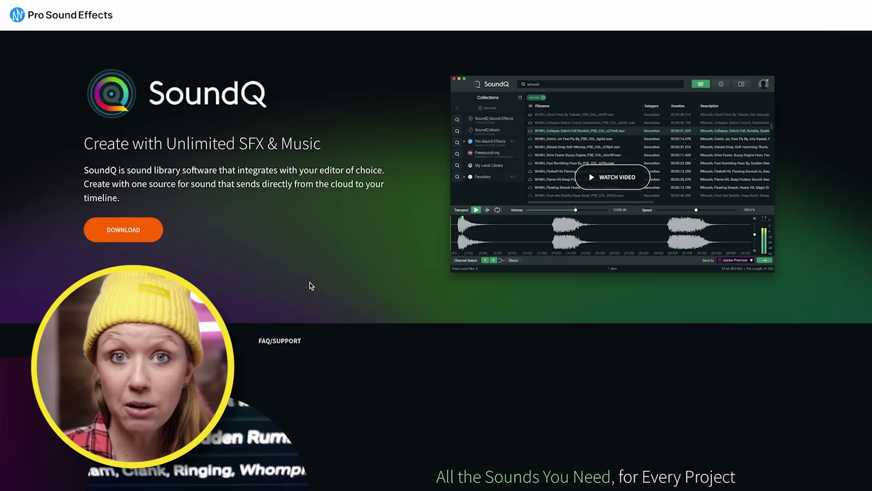
- Jump to the SoundQ pricing plans from the Pro Sound Effects navigation bar
click(216, 341)
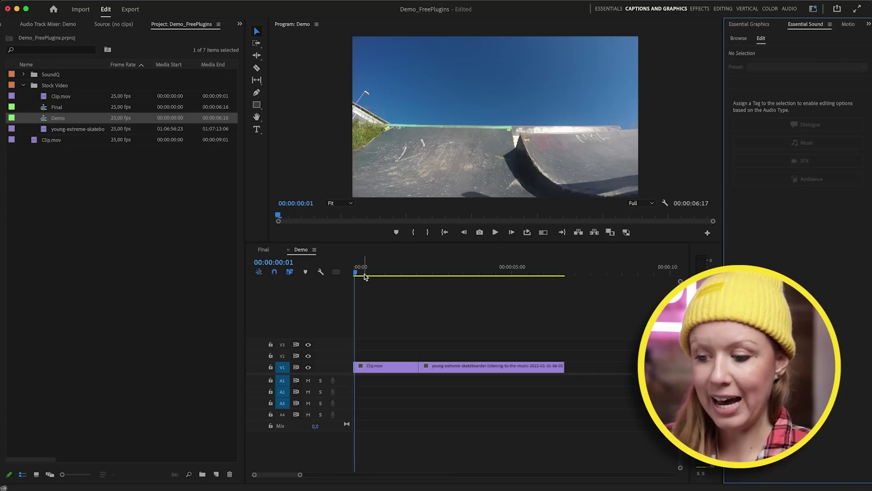
- Search SoundQ Sound Effects for 'skateboard' and send the Mini Skateboard Tail Slide, Cement Surface sound to Premiere
key(space)
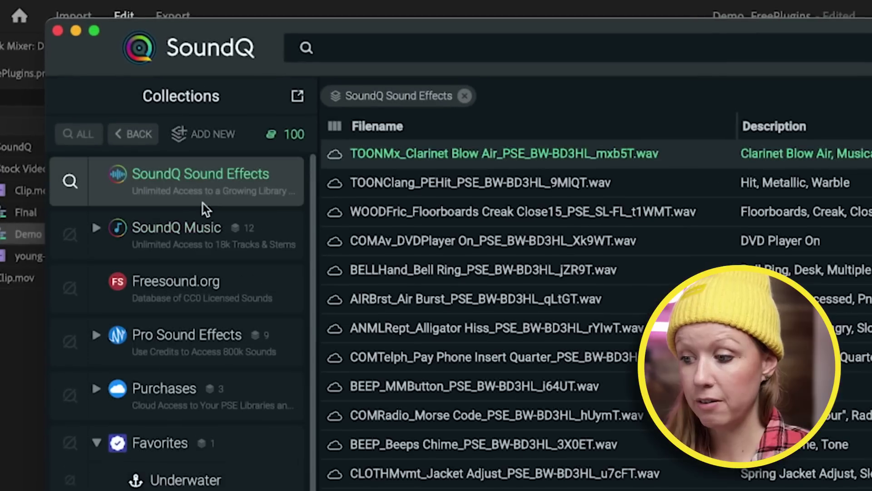
click(201, 198)
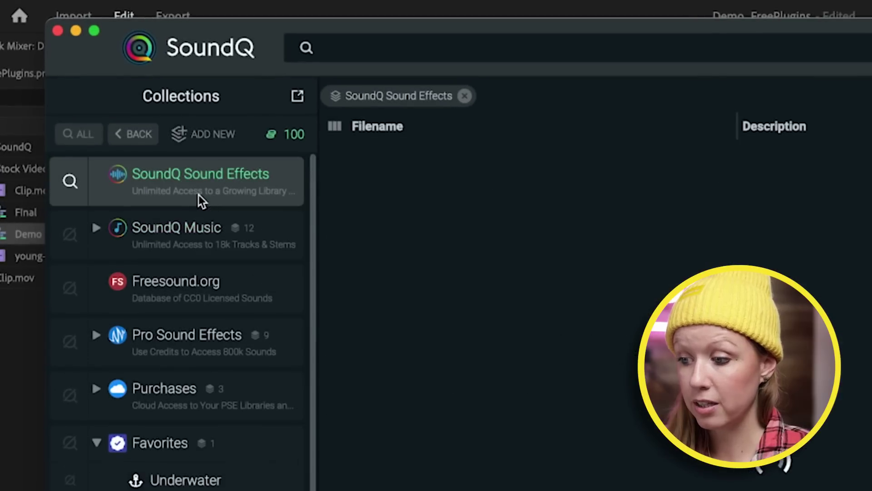
click(382, 48)
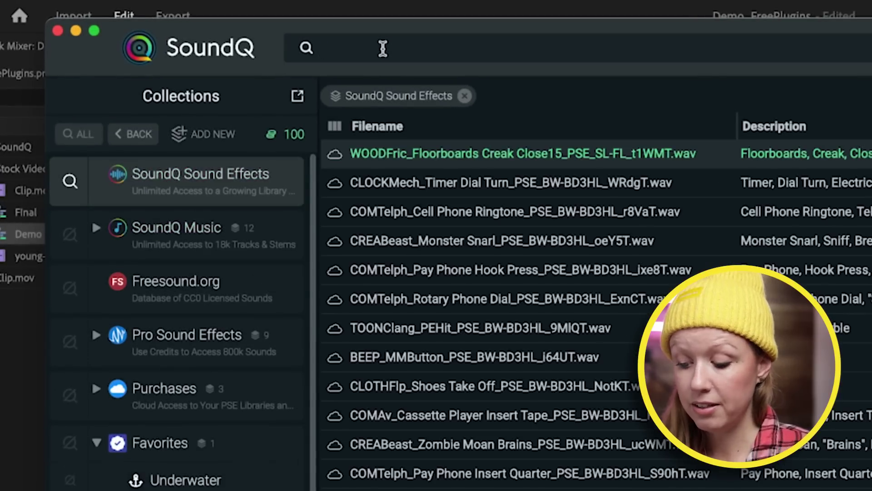
text(skateboard)
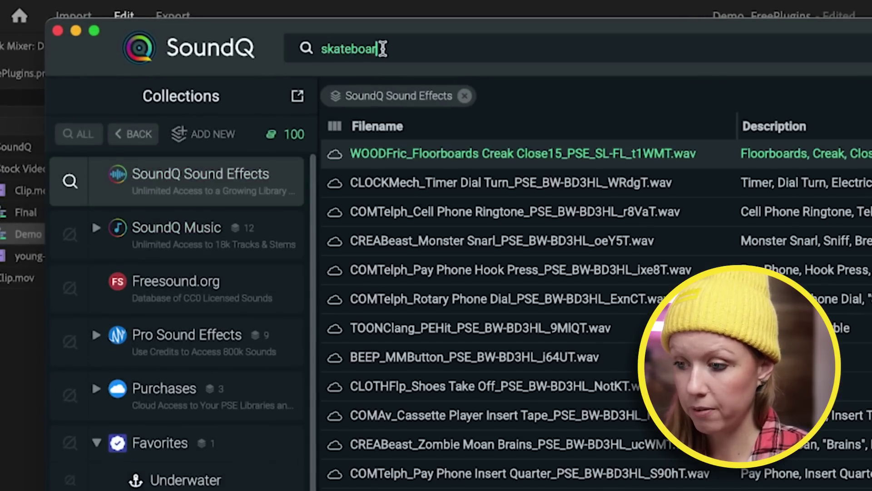
key(Return)
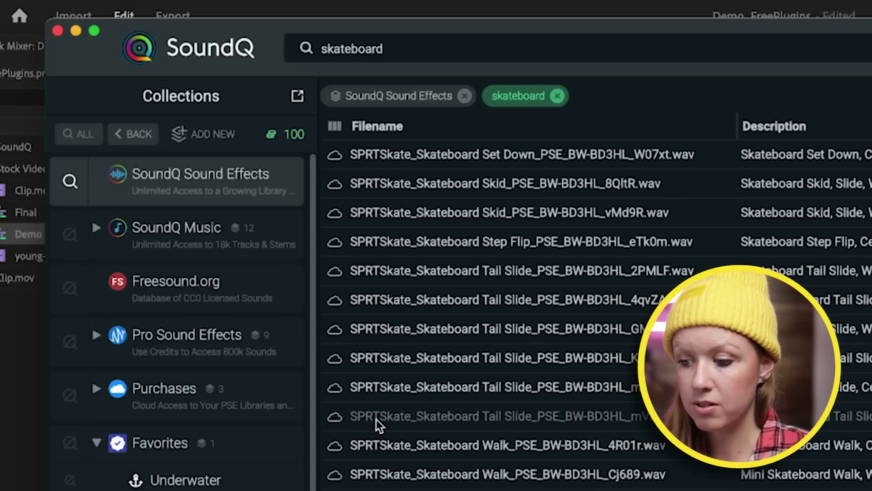
click(370, 419)
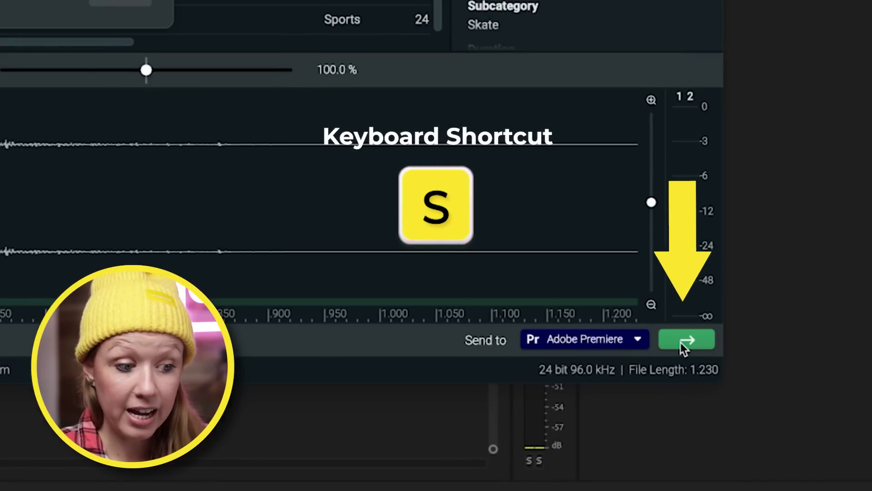
click(684, 341)
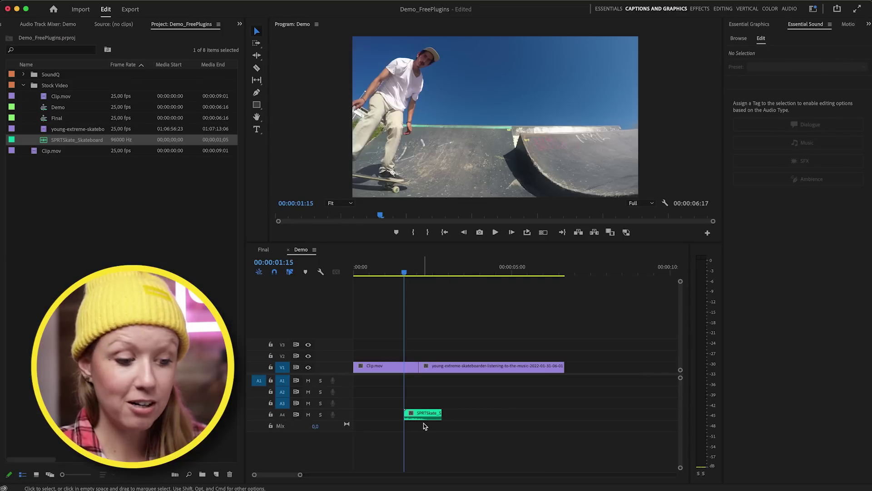
- Move the SPRTSkate tail slide sound from A4 to the start of A1 and play it back
click(351, 267)
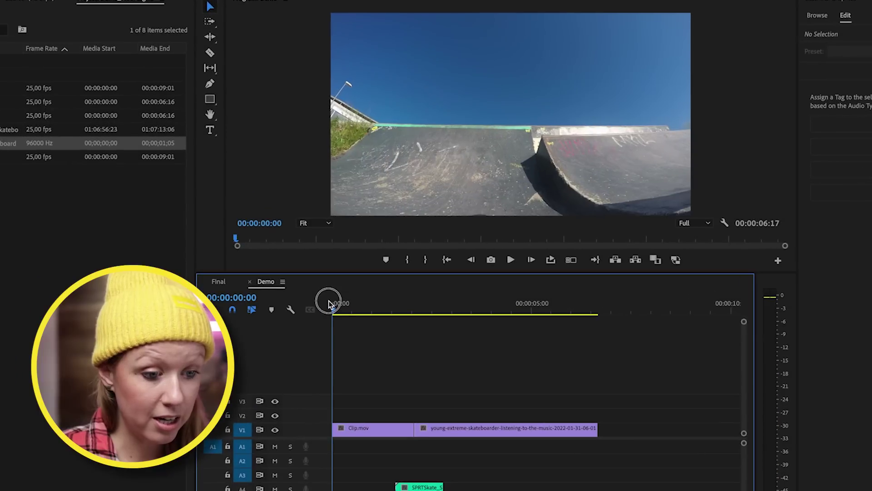
drag(334, 305, 334, 305)
drag(396, 485, 341, 457)
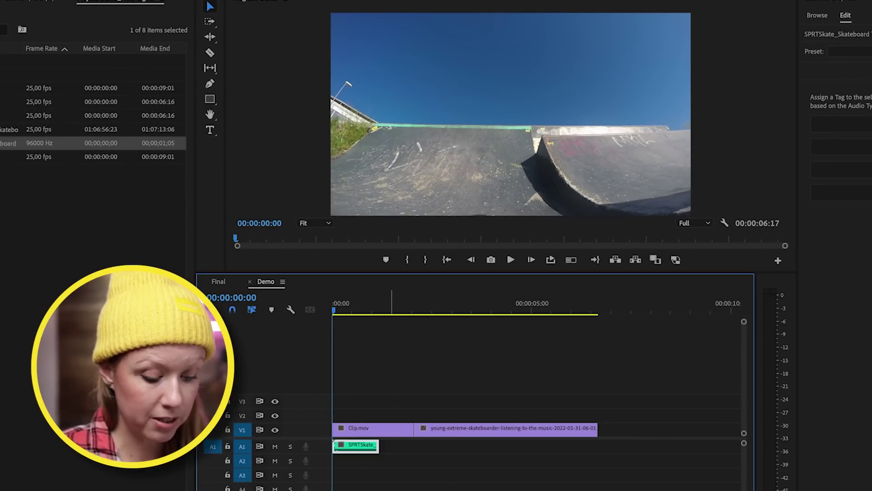
key(space)
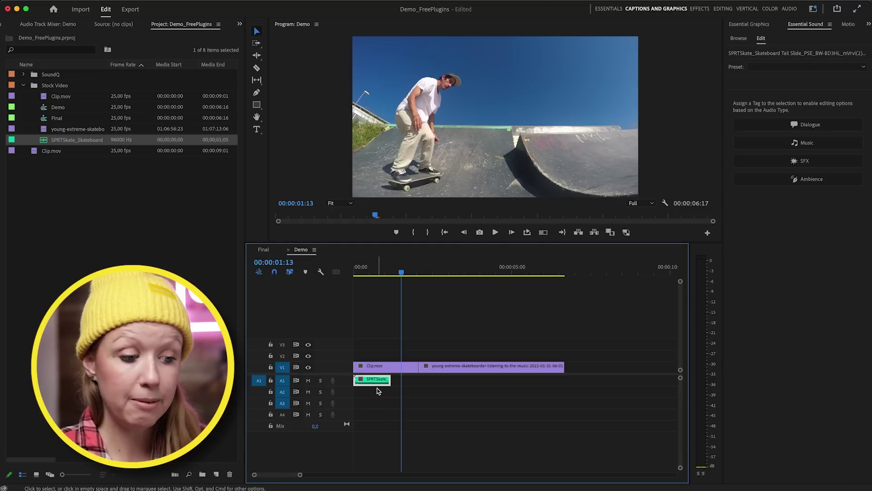
- Play the Final sequence from its beginning
click(263, 250)
drag(369, 277, 321, 284)
key(space)
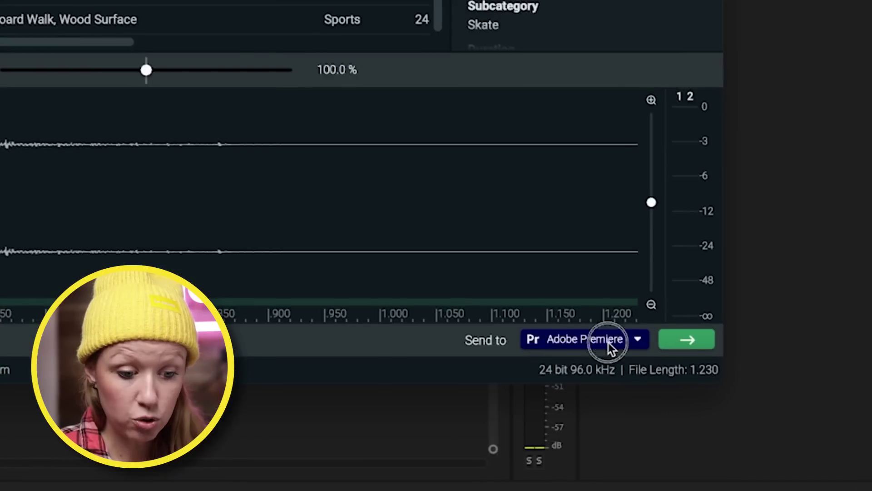
- Show the destination choices of SoundQ's Send to Adobe Premiere button
click(737, 414)
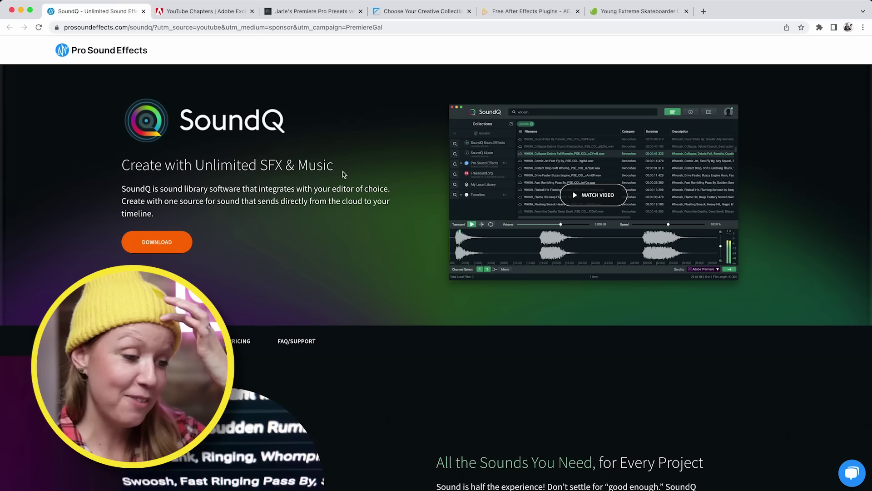
- Scroll down the SoundQ page and play the Getting Started with SoundQ video
scroll(361, 230, down, 10)
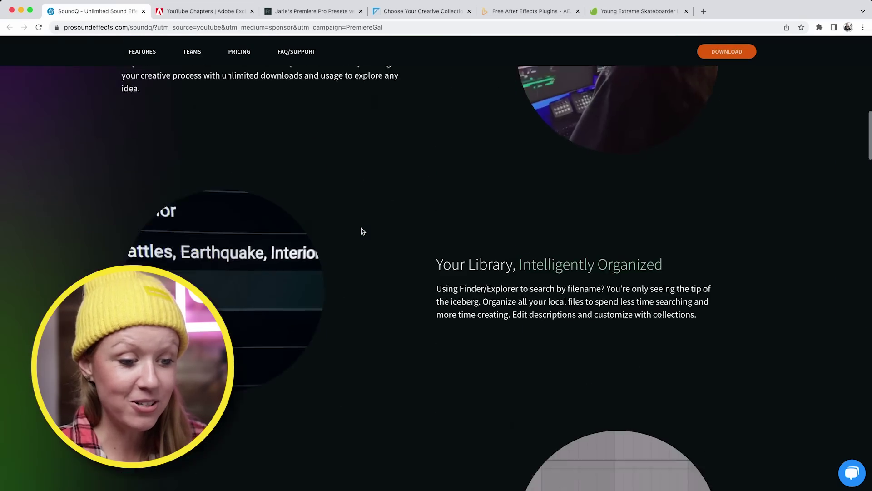
scroll(361, 230, down, 15)
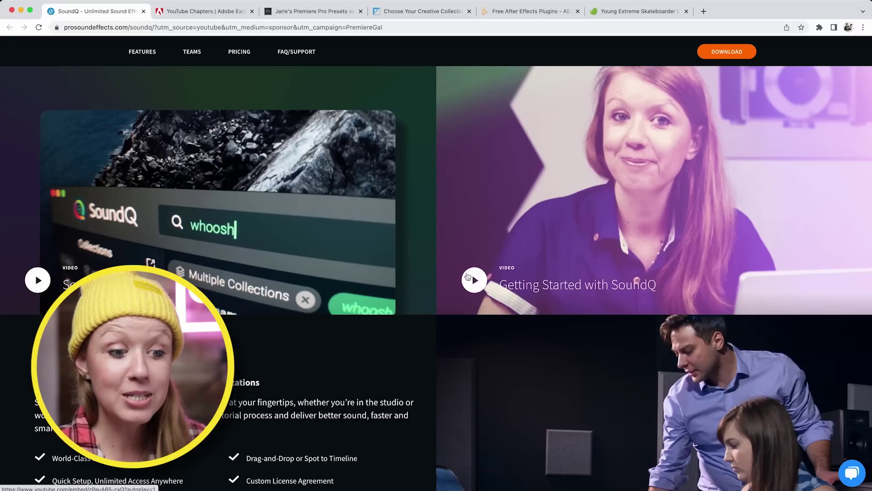
click(474, 281)
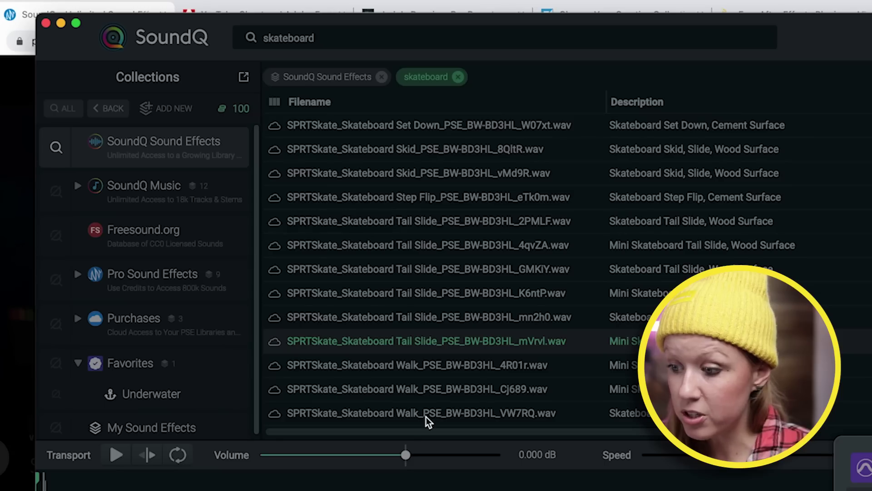
- Browse Freesound.org skateboard results, then switch to My Sound Effects and remove the skateboard filter
click(170, 234)
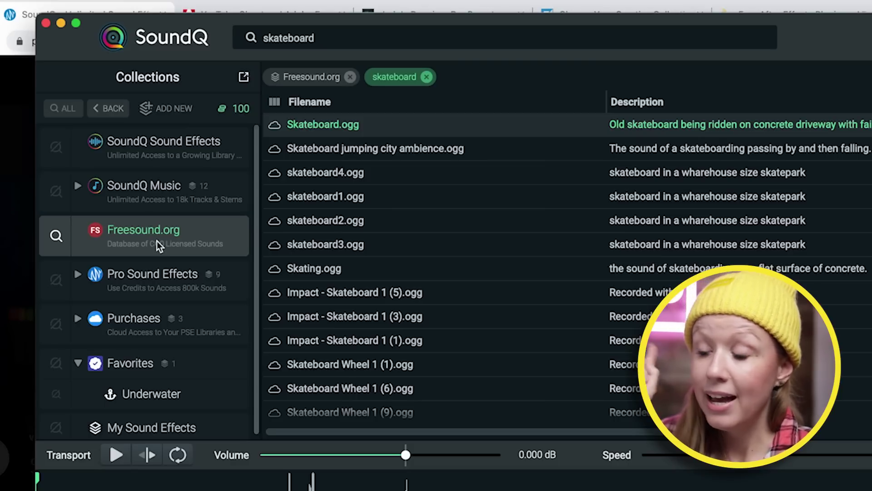
scroll(124, 341, down, 1)
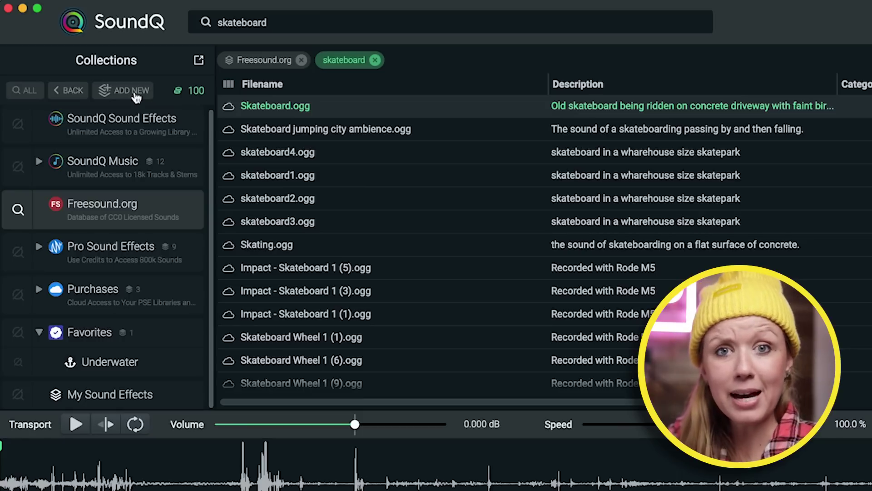
click(105, 398)
click(387, 60)
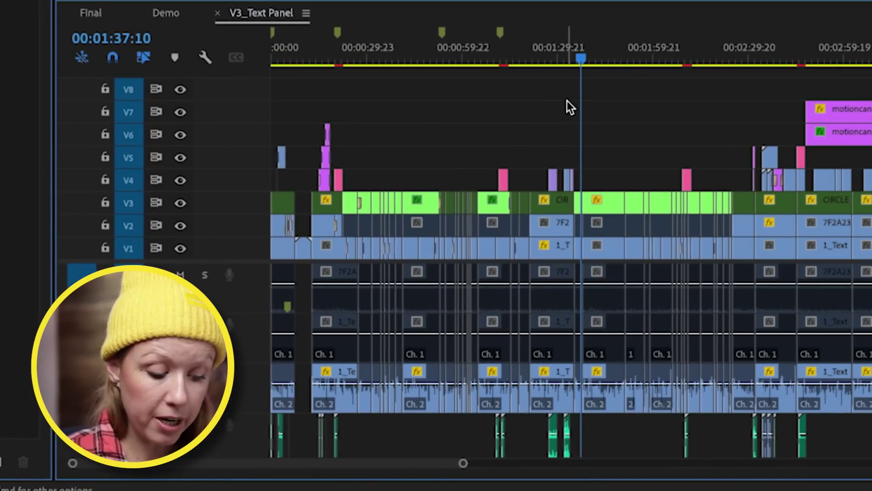
- Drop a marker at 00:01:37:10 with M and name it 'Editing with the Text Panel'
key(m)
double_click(581, 32)
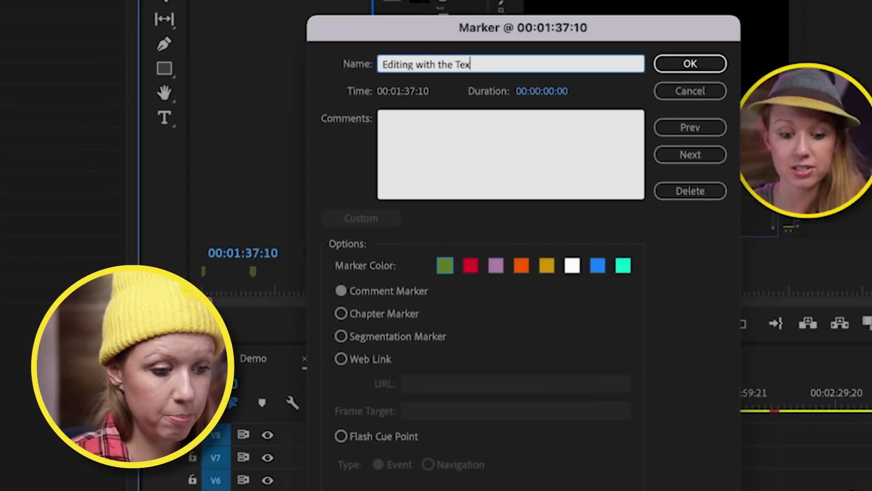
click(690, 65)
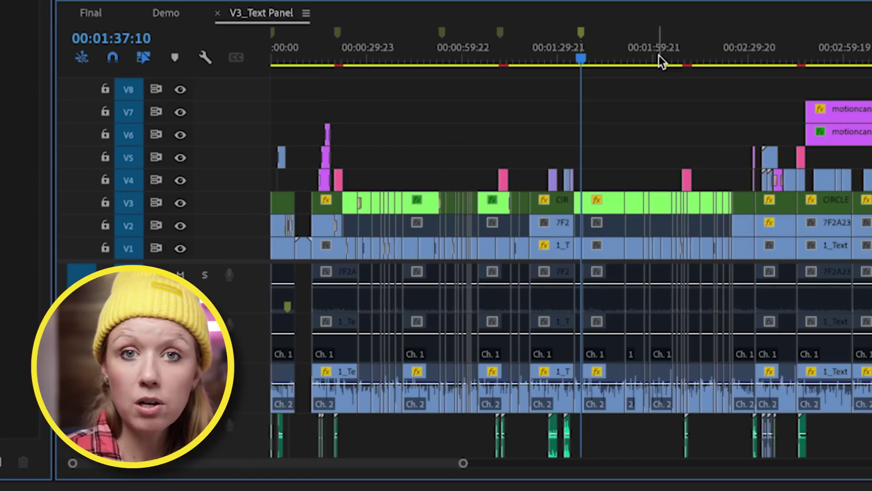
- Open the YouTube Chapters extension, generate the five chapters from 00:00 Intro to 01:37, and select them
click(286, 6)
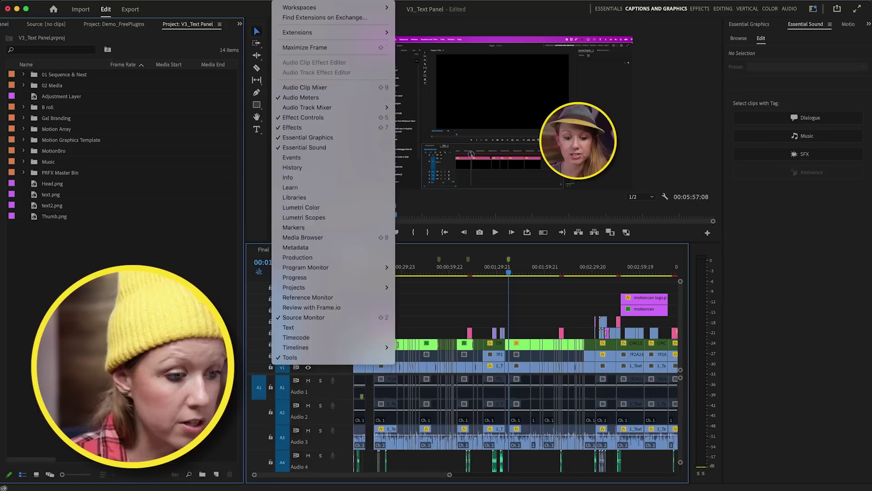
mouse_move(293, 62)
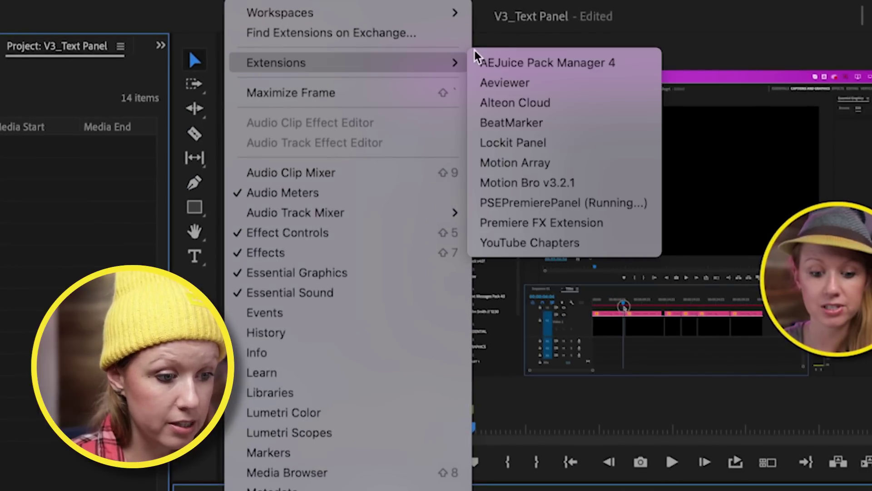
click(587, 243)
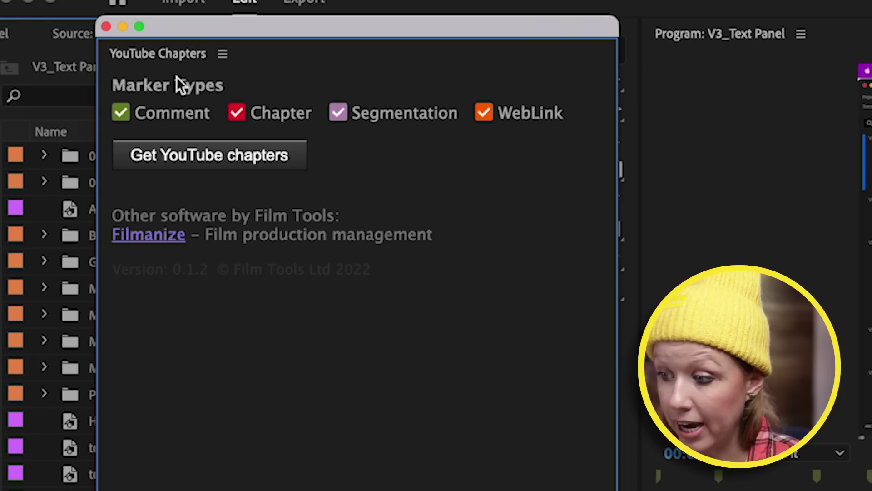
click(198, 157)
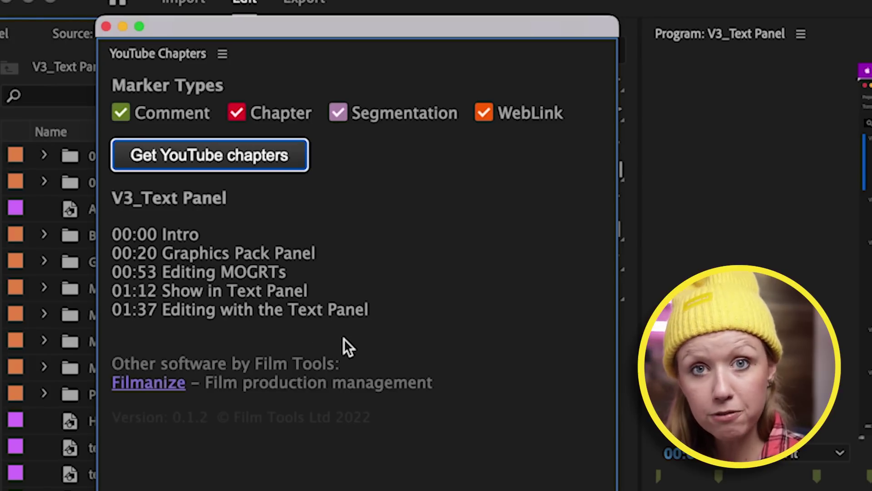
drag(378, 316, 112, 233)
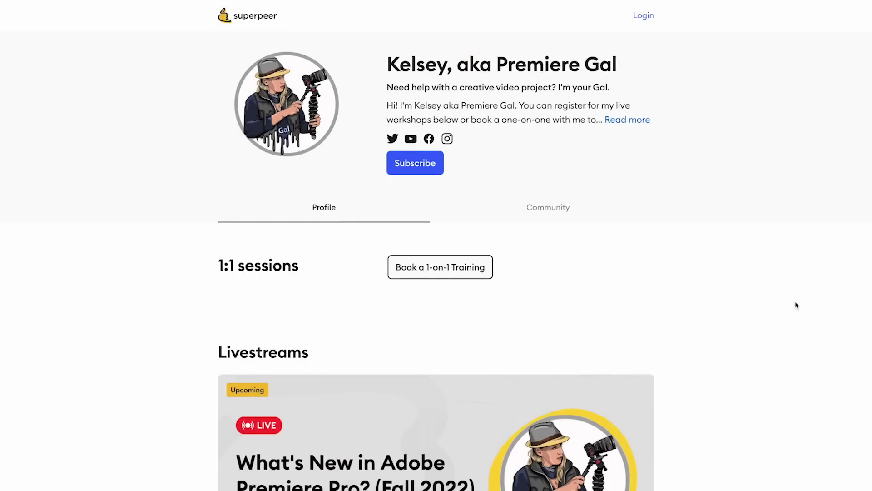
- Scroll the superpeer.com/gal profile down to the Livestreams section
scroll(796, 306, down, 2)
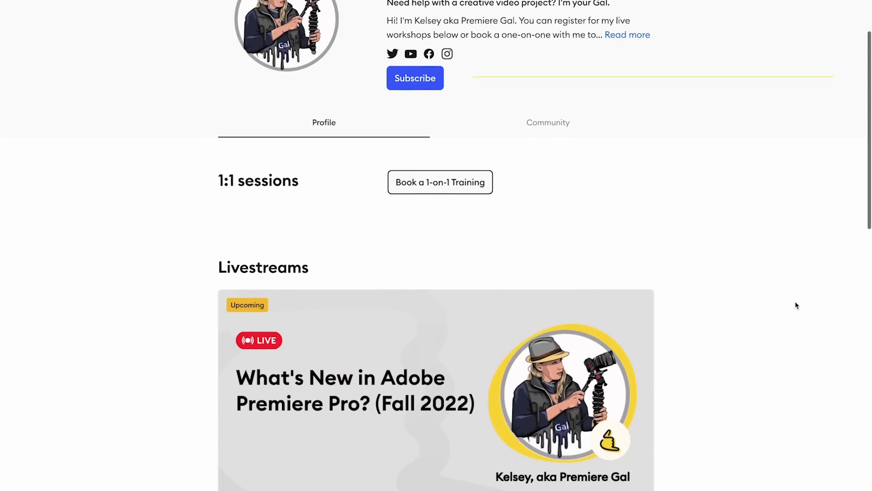
scroll(796, 306, down, 3)
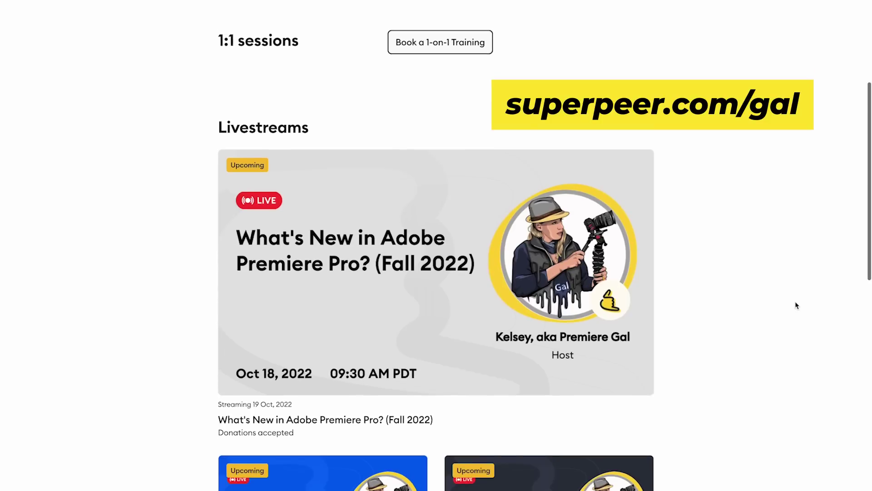
scroll(796, 305, down, 1)
scroll(796, 305, down, 1)
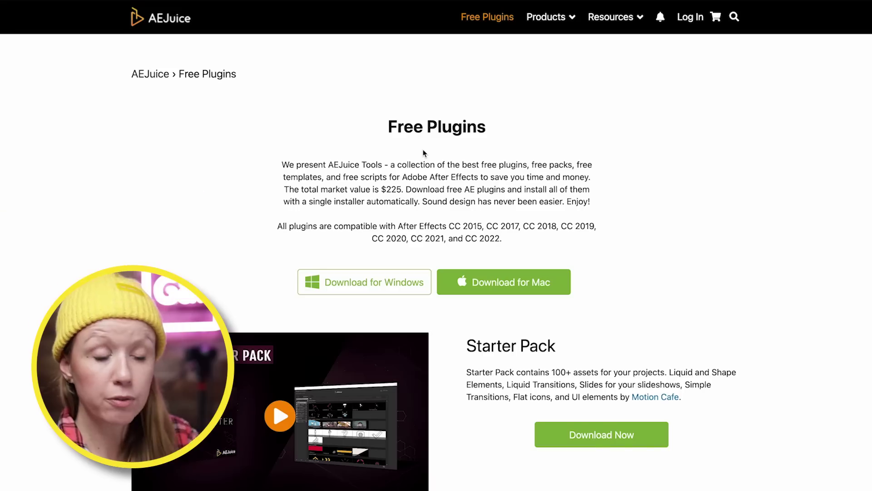
scroll(423, 153, down, 3)
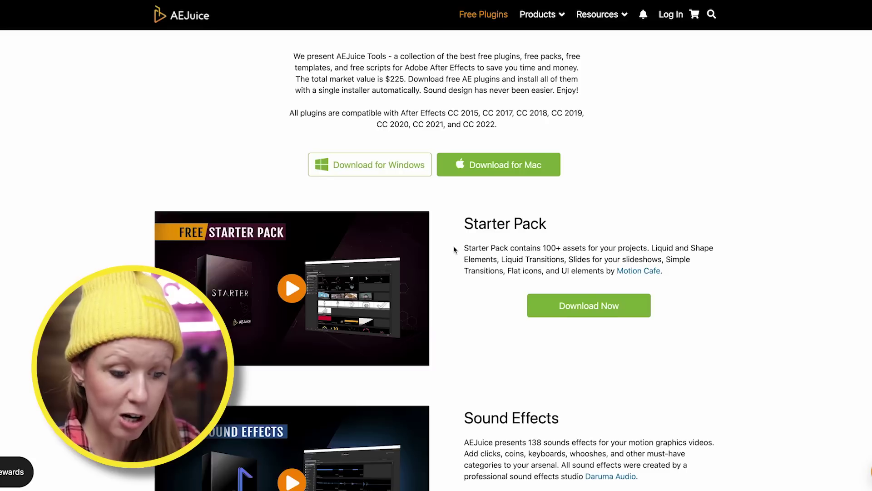
scroll(454, 250, down, 3)
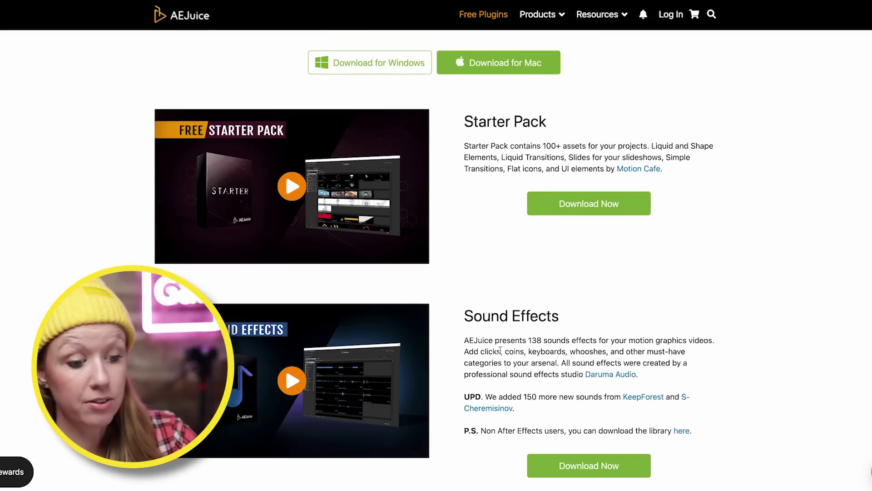
scroll(501, 350, up, 6)
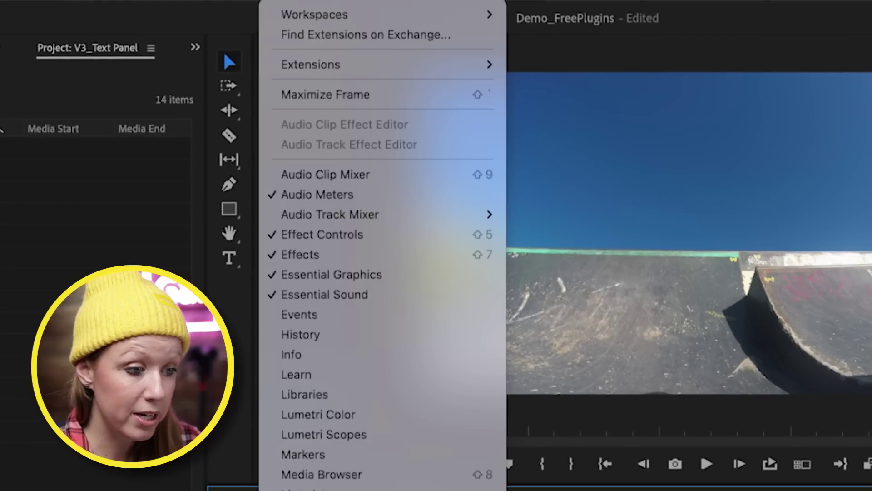
- Open AEJuice Pack Manager 4 and its free Starter Pack to list Explosion 05 and Fire Sparks 01
mouse_move(307, 40)
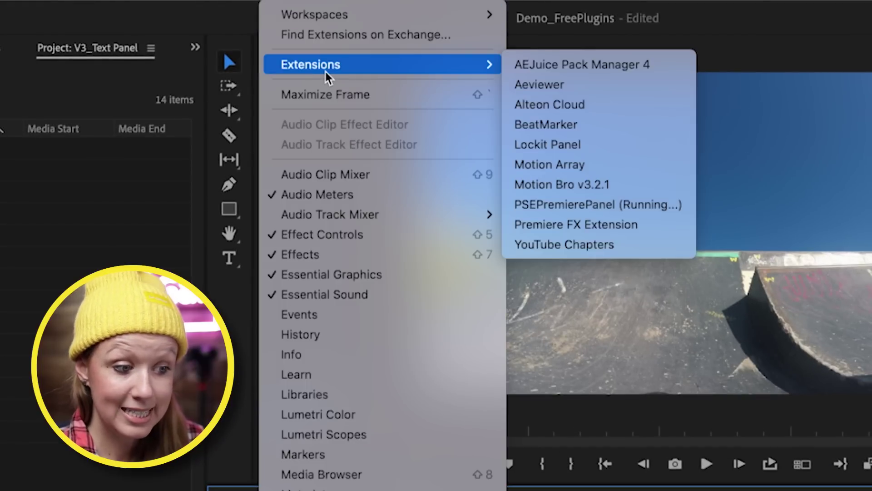
click(559, 71)
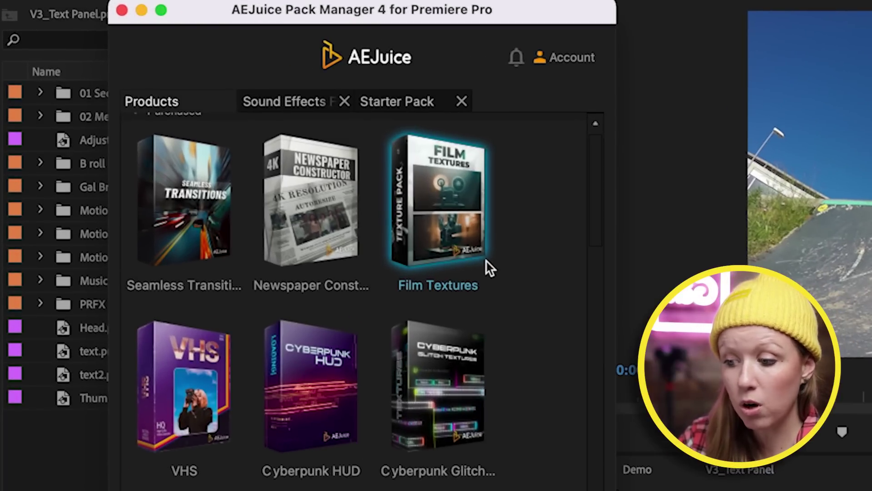
scroll(333, 236, down, 3)
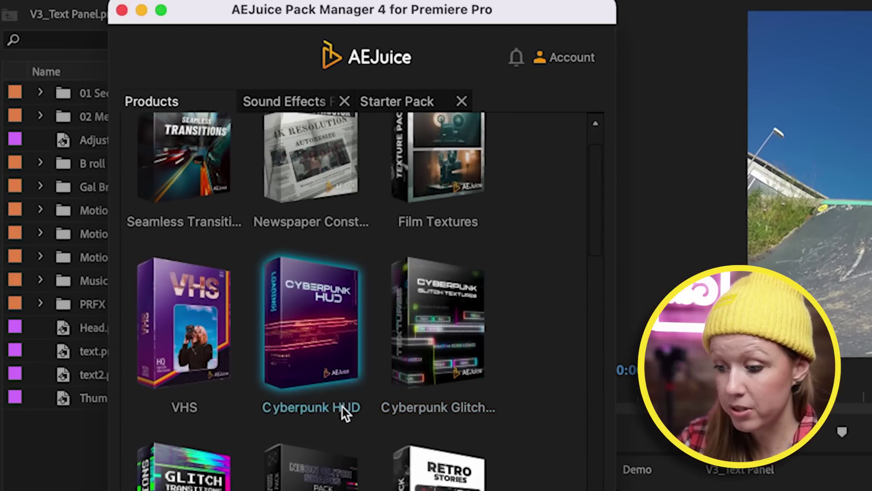
scroll(342, 409, down, 3)
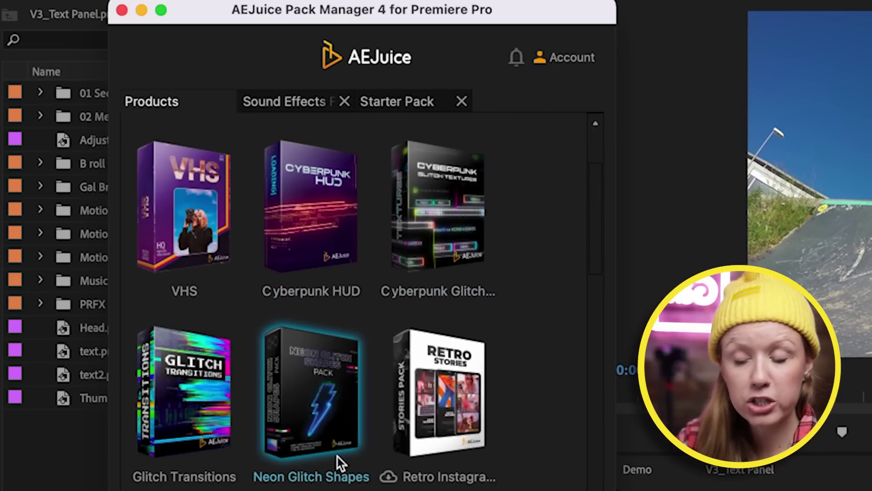
scroll(338, 456, down, 8)
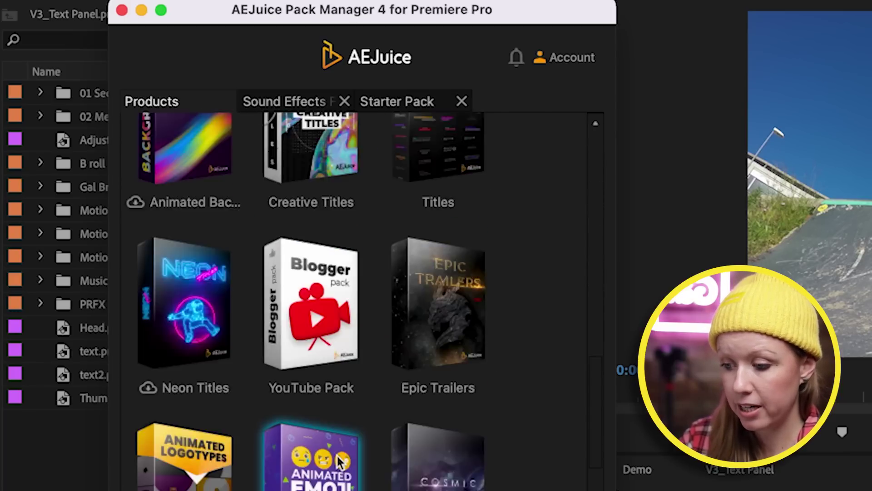
scroll(337, 459, up, 15)
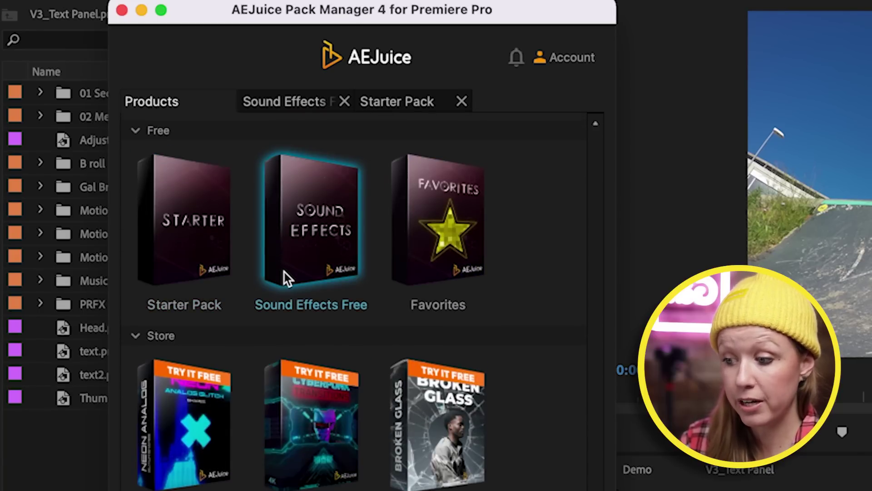
click(185, 265)
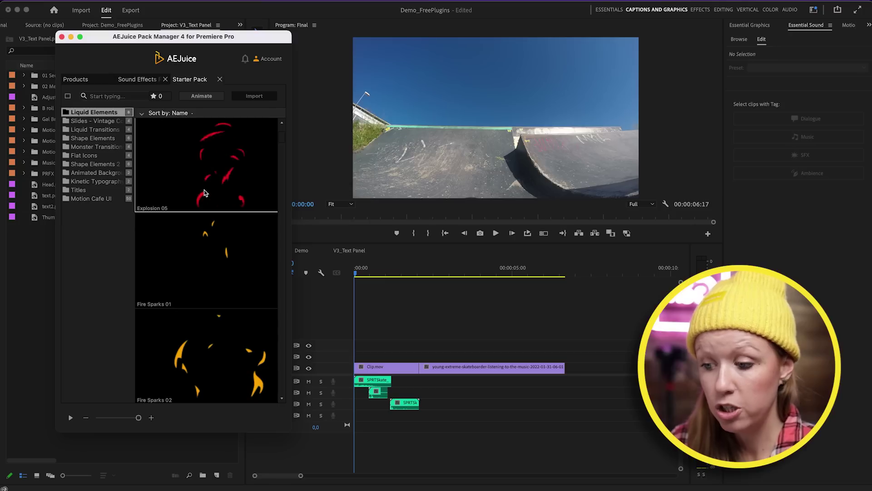
- Add Explosion 05 to V2 above the skate clip and play it back over the footage
double_click(227, 200)
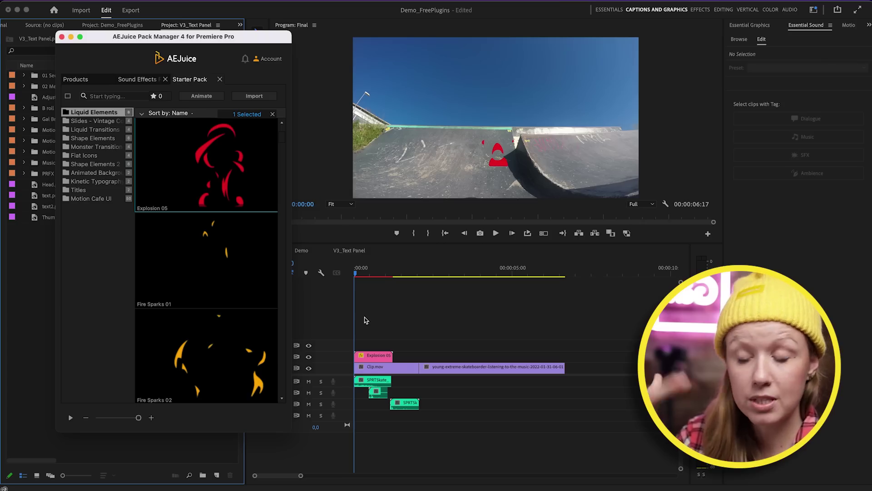
click(370, 320)
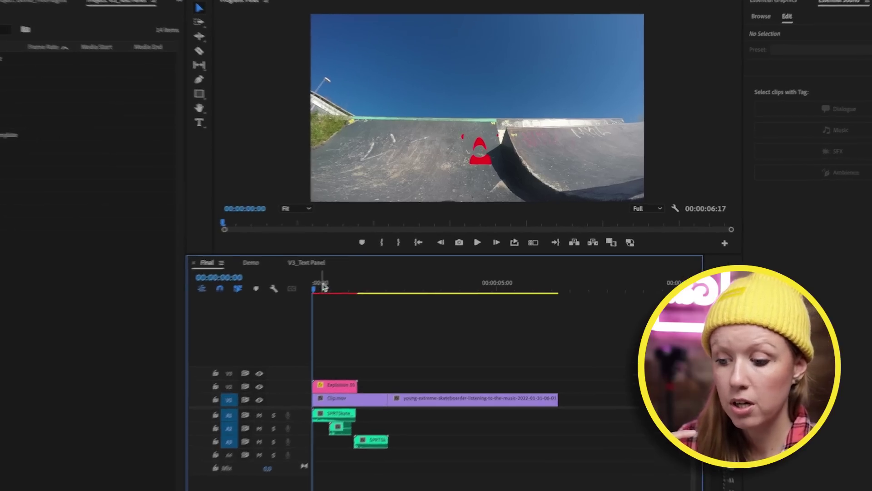
click(363, 266)
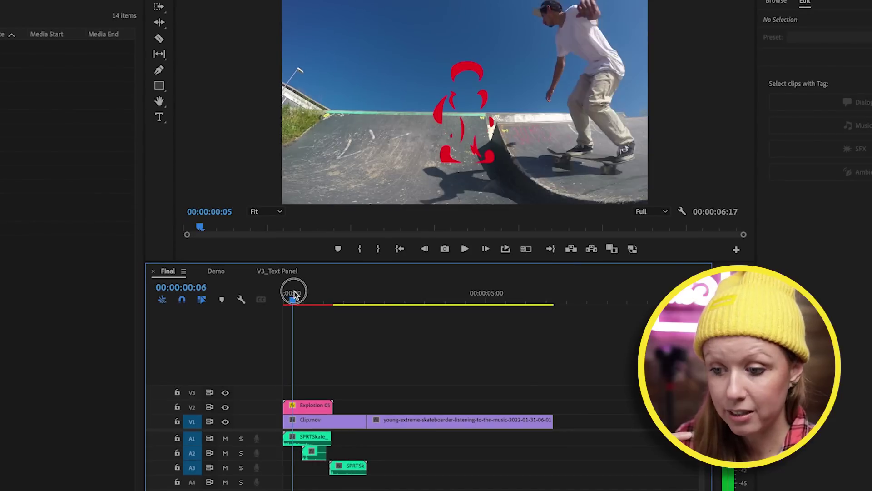
mouse_move(294, 293)
mouse_down()
mouse_move(302, 295)
mouse_move(289, 296)
mouse_up()
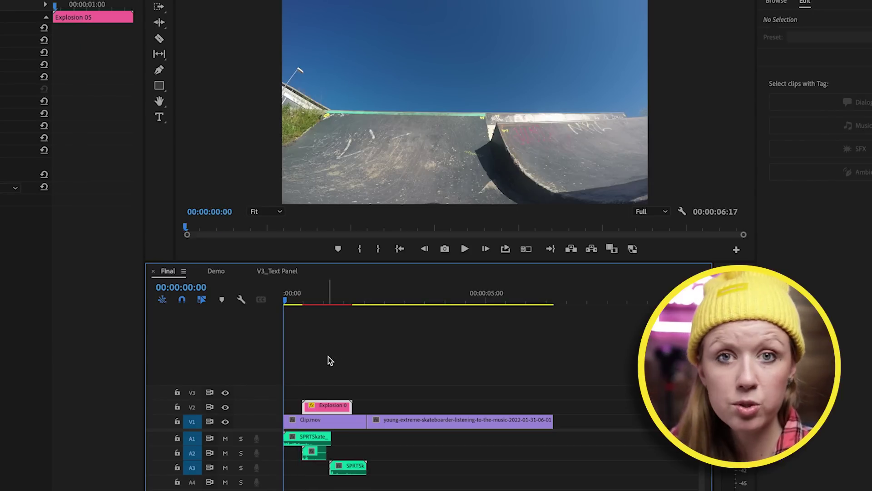
key(space)
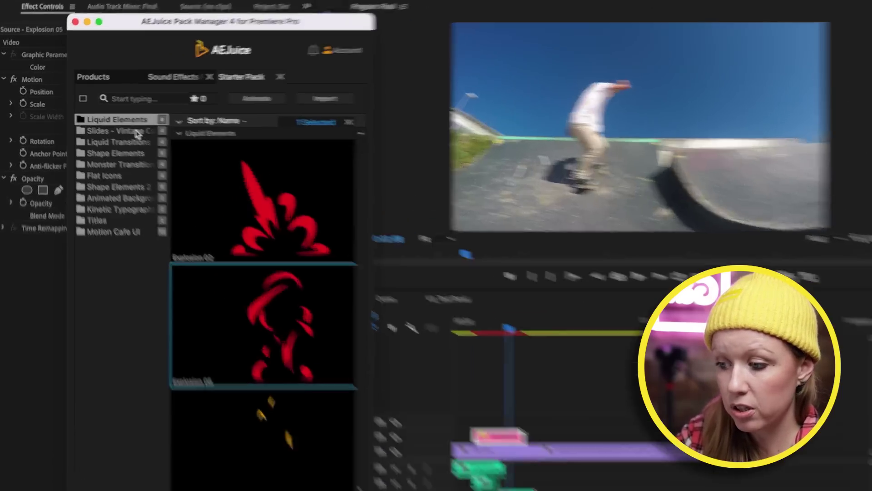
- Browse the Starter Pack's Slides - Vintage Collection and Liquid Transitions animations
click(108, 120)
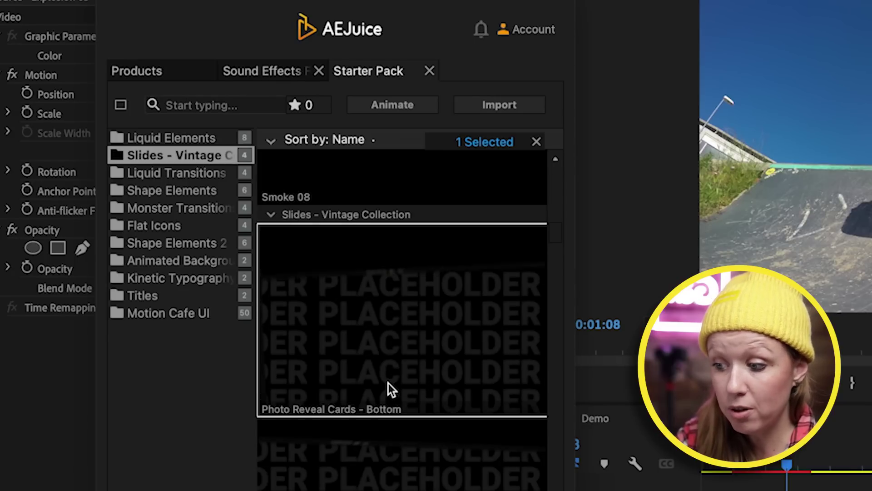
click(163, 174)
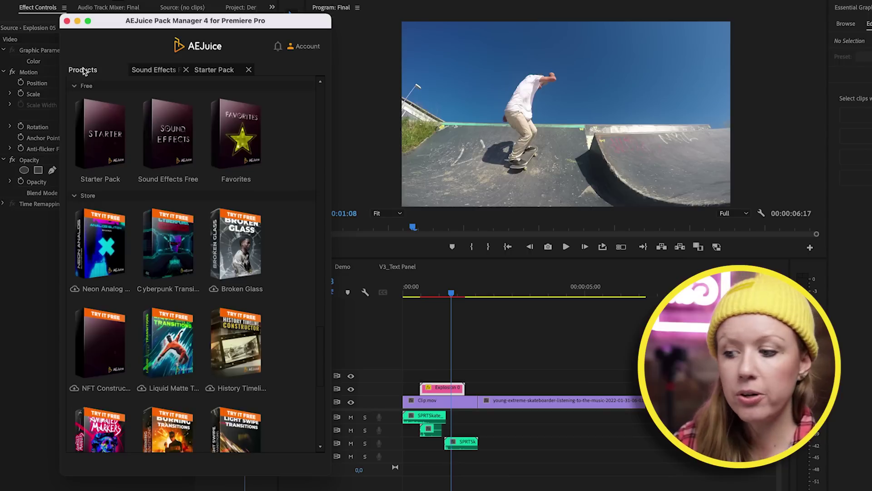
scroll(311, 269, down, 6)
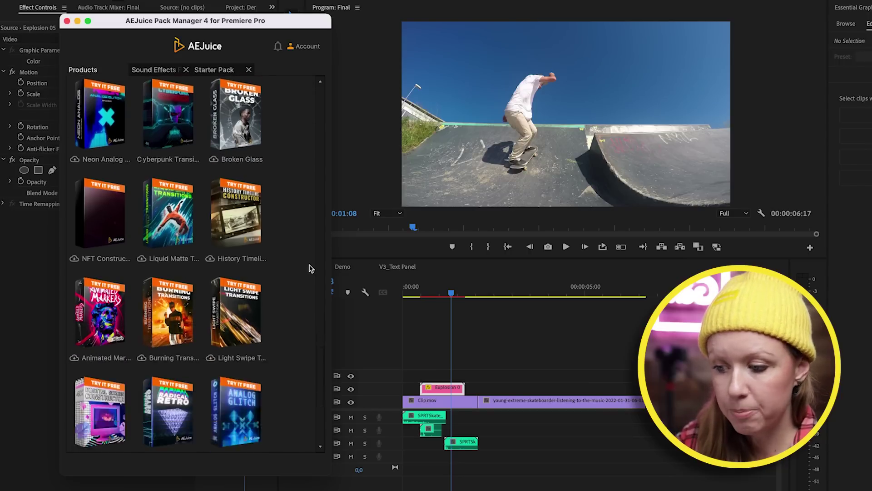
scroll(308, 268, up, 10)
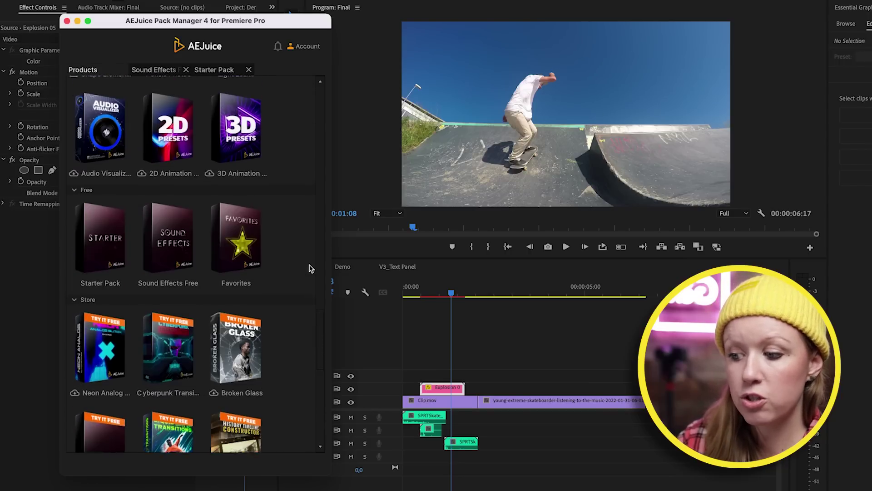
scroll(204, 288, up, 15)
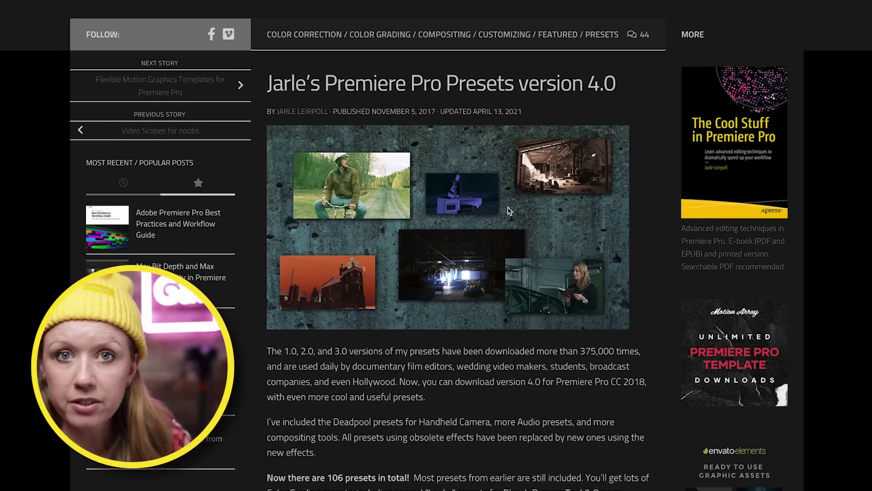
- Scroll Jarle's Presets page down to the Presets 4.0 download link
scroll(509, 211, down, 5)
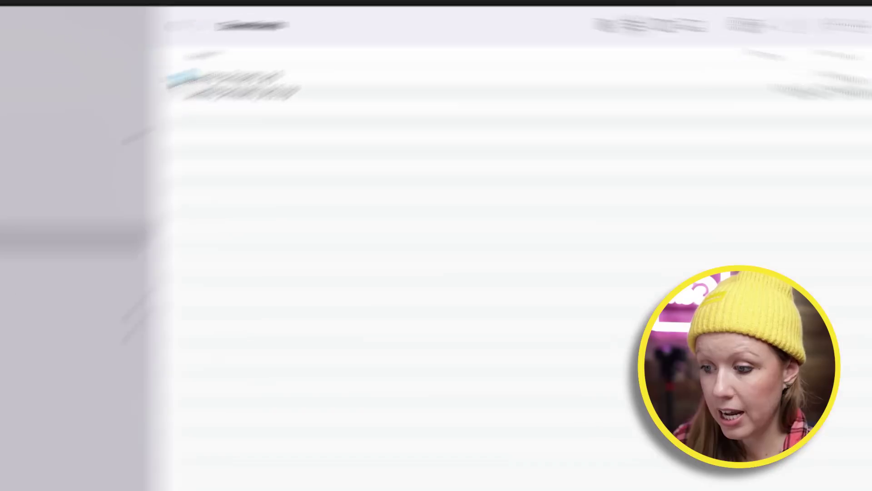
- Expand Jarles_Presets_4.0 in Downloads and select Jarle's Presets 4.0.prfpset
click(275, 50)
click(275, 50)
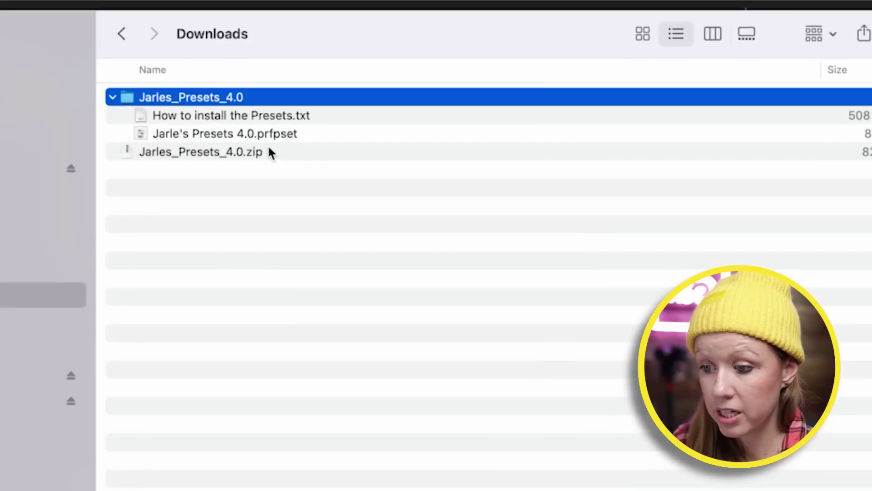
click(352, 70)
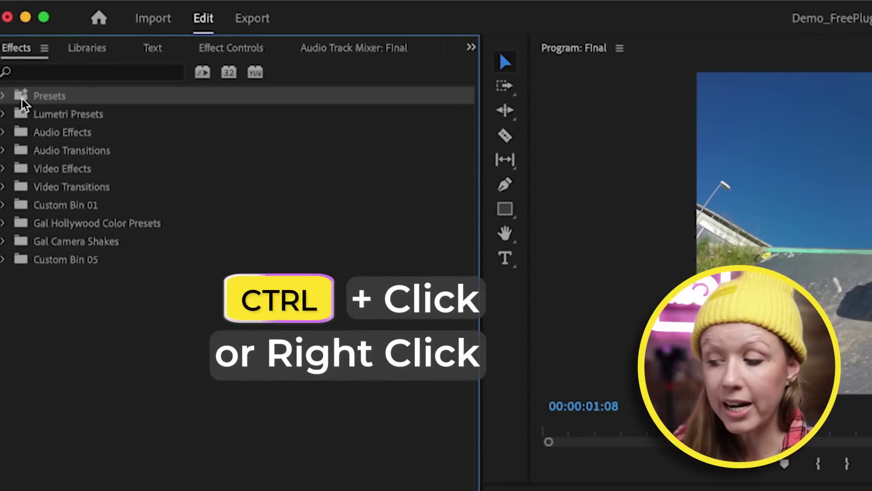
- Import Jarle's Presets 4.0.prfpset into the Effects Presets and expand it to show its categories
right_click(22, 103)
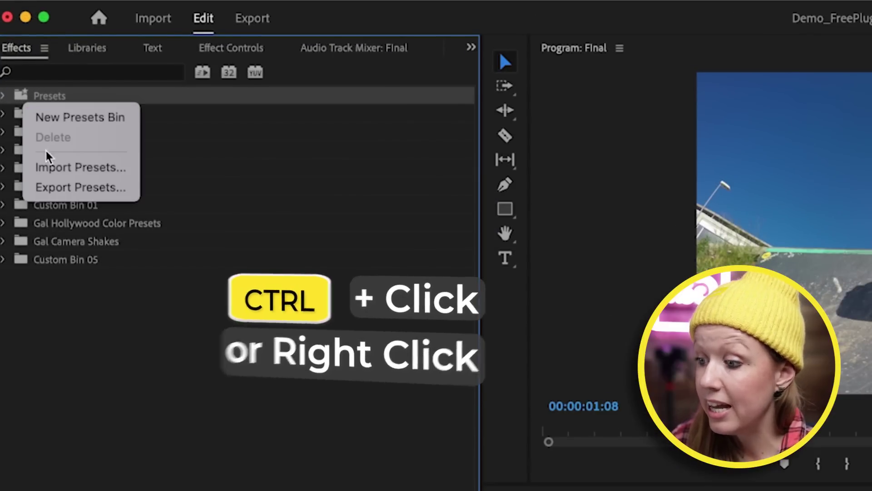
click(59, 168)
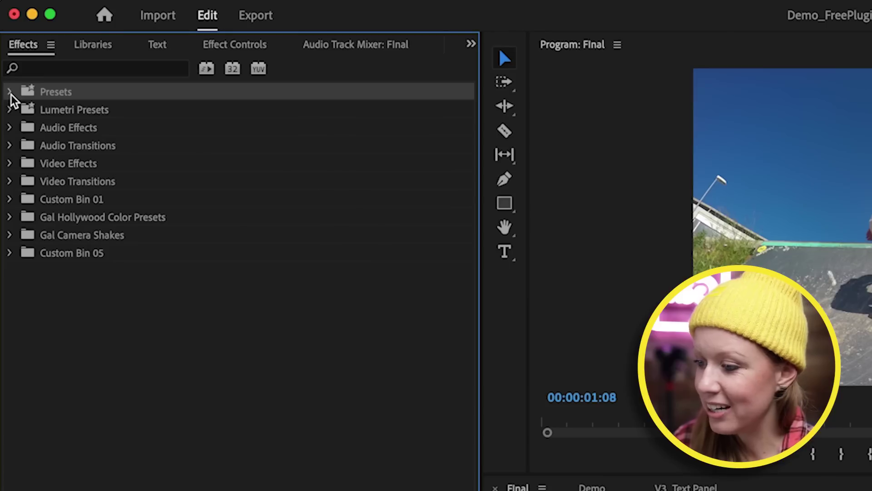
click(10, 93)
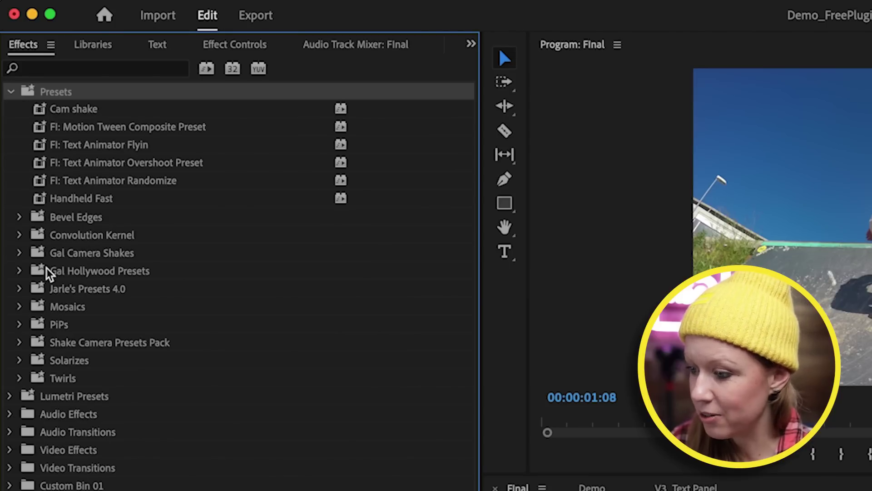
click(19, 289)
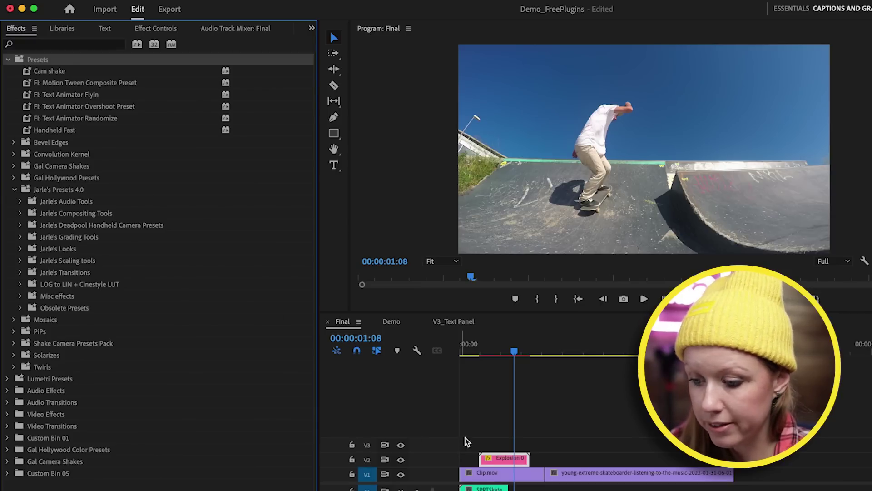
- Play the Final sequence briefly from the start
click(451, 345)
key(space)
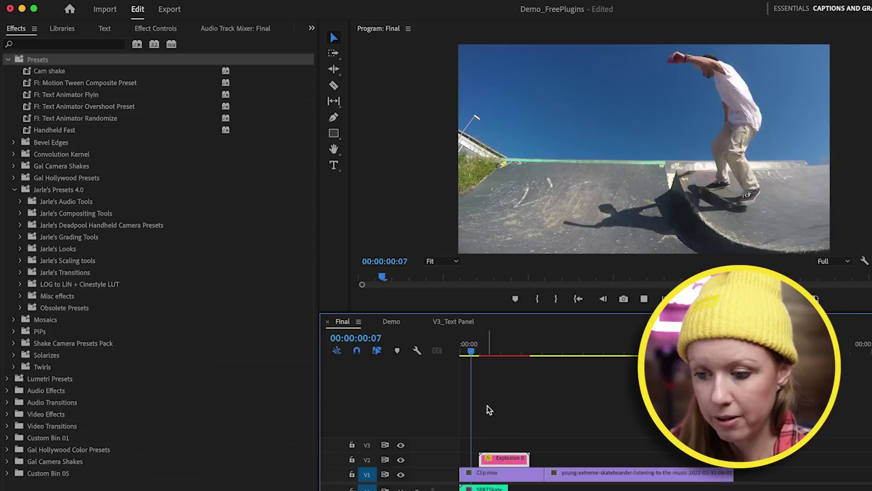
key(space)
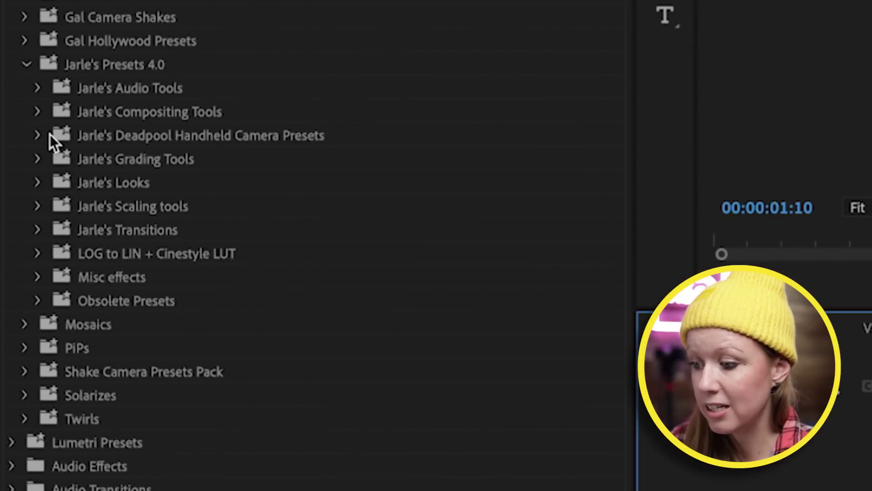
- Apply Handheld Camera - Small Camcorder from For any footage to Clip.mov and play it back
click(38, 135)
click(51, 160)
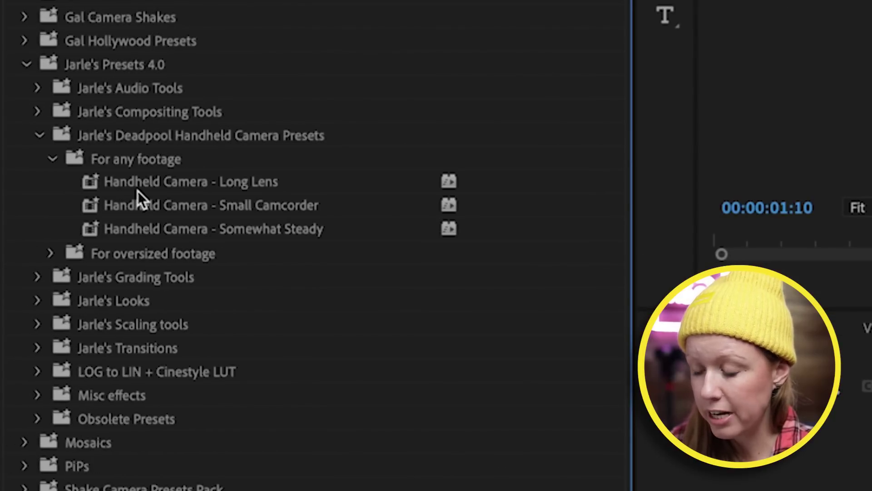
click(131, 210)
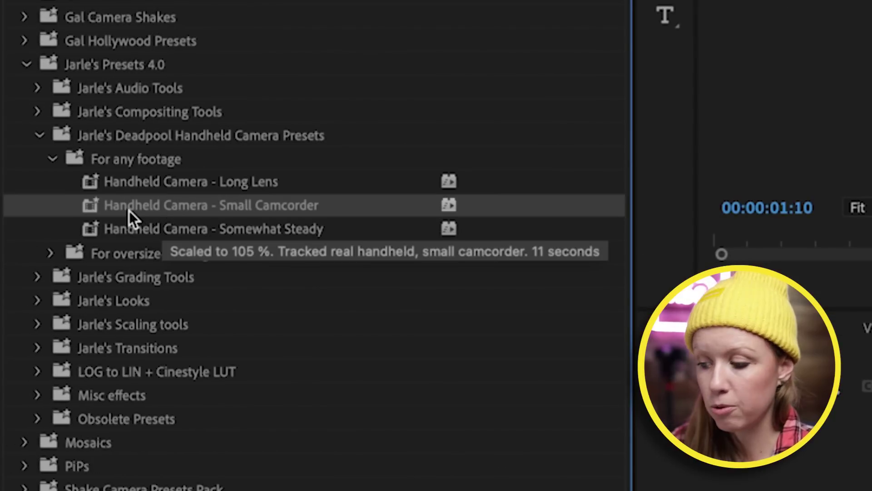
drag(129, 211, 346, 390)
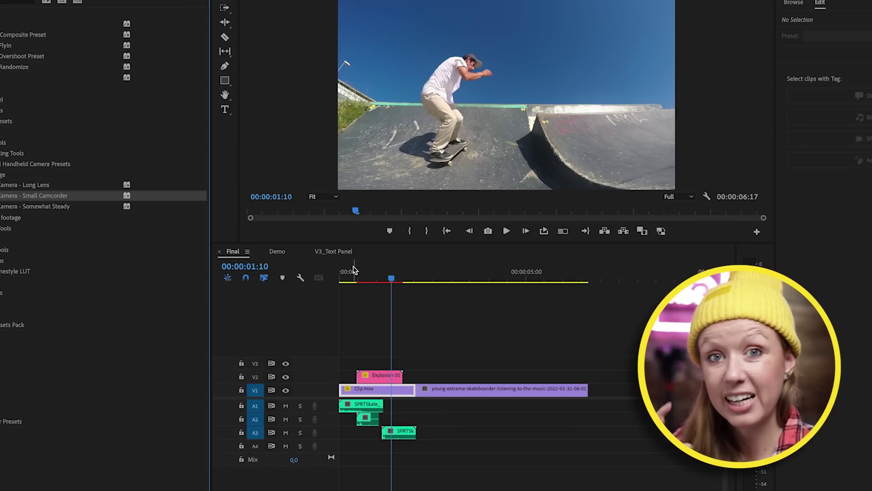
drag(353, 270, 335, 267)
key(space)
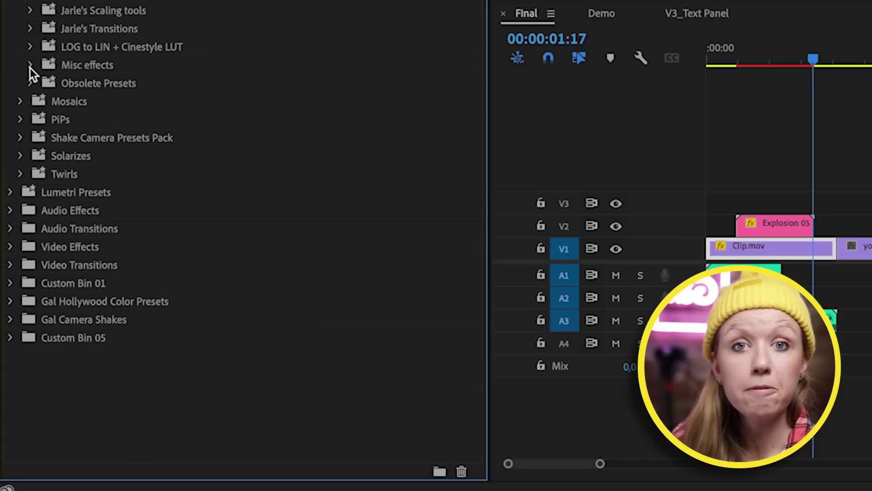
- Apply the Bad TV Reception preset from Misc effects to Clip.mov on V1
click(30, 66)
click(98, 100)
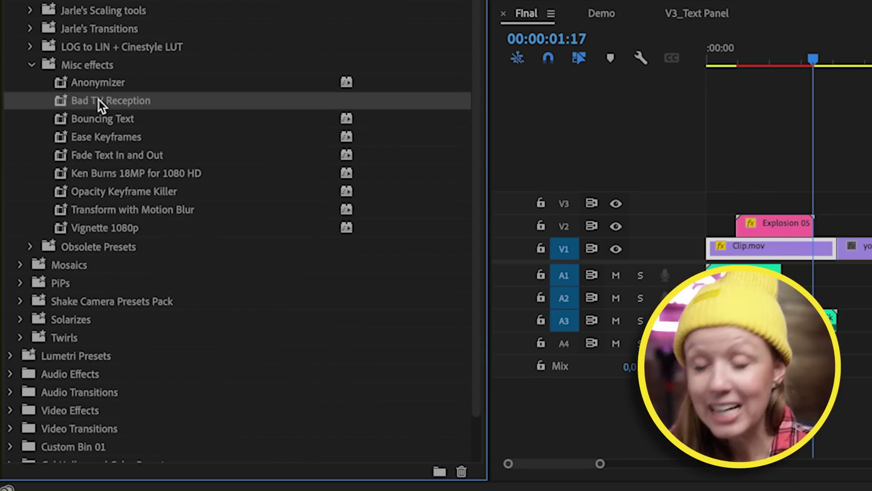
mouse_move(116, 95)
drag(67, 103, 725, 247)
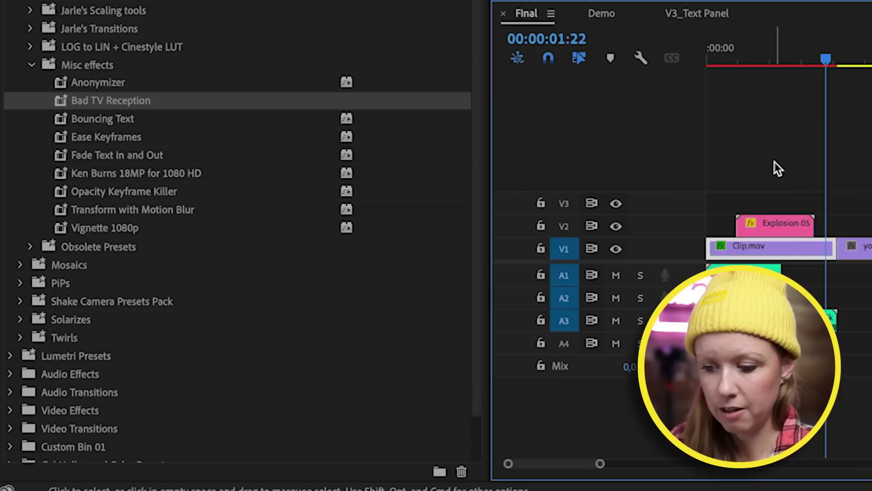
- Scrub across the cut and park the playhead at 00:00:01:22
drag(828, 44, 708, 51)
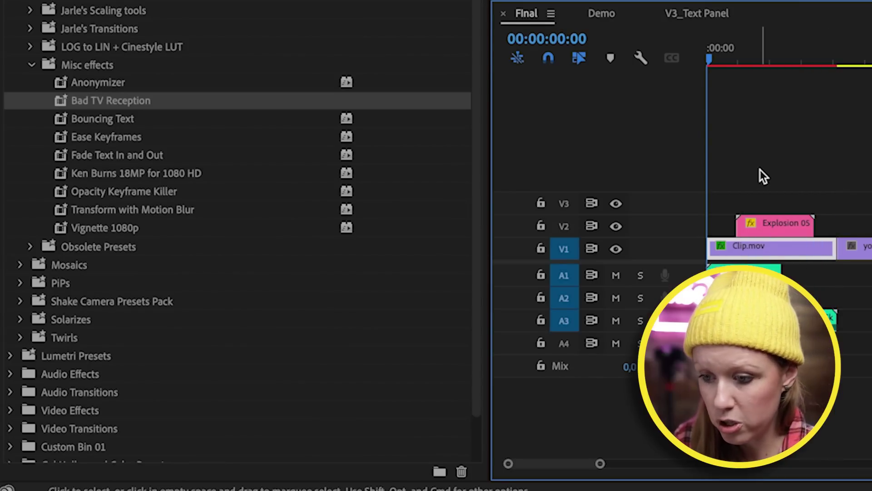
click(830, 51)
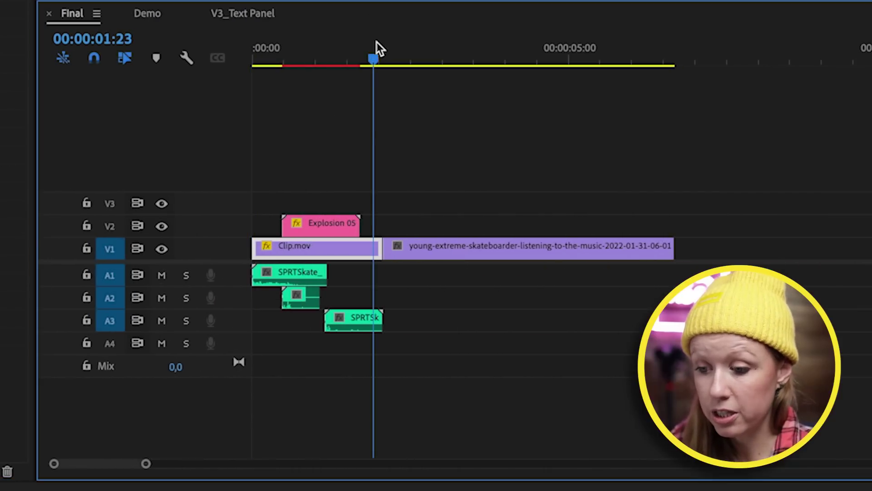
mouse_move(374, 58)
mouse_down()
mouse_move(408, 60)
mouse_move(372, 59)
mouse_up()
- Create a new Adjustment Layer in the V3_Text Panel project bin
click(220, 41)
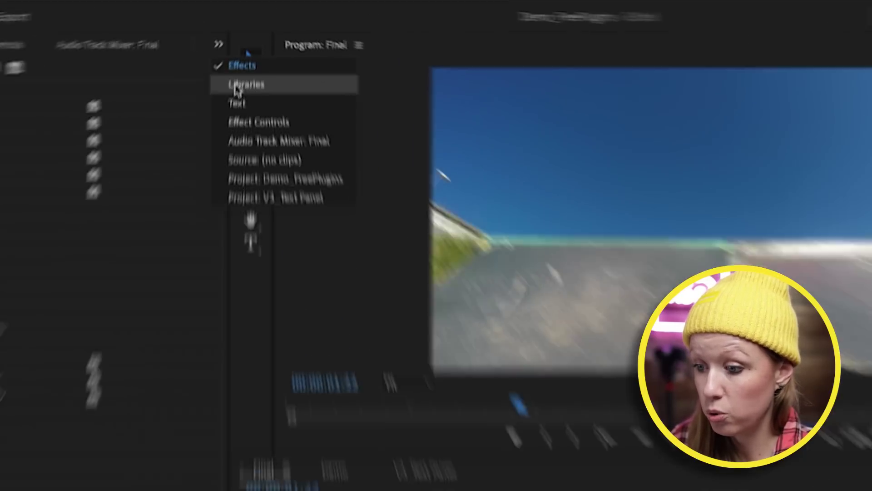
click(261, 210)
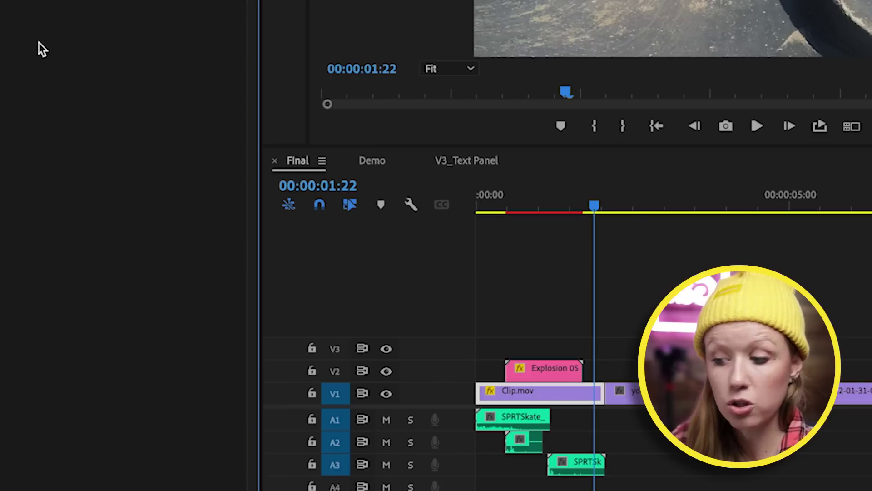
right_click(39, 43)
mouse_move(94, 131)
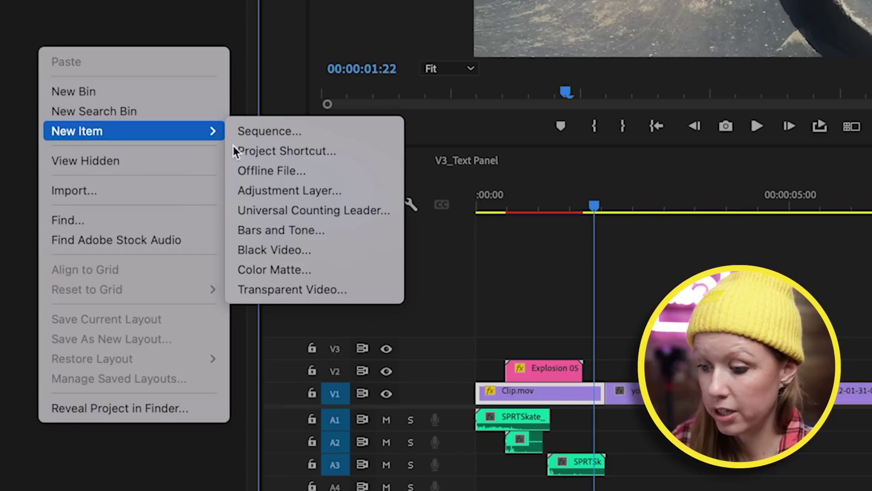
click(274, 189)
key(Return)
- Place the adjustment layer on V4 at the playhead and trim it to a short span around the cut
drag(77, 121, 529, 218)
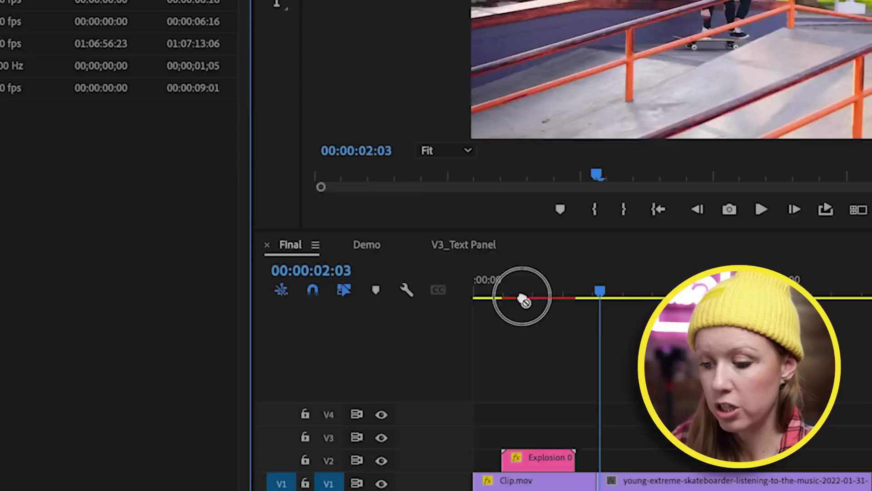
drag(522, 300, 571, 419)
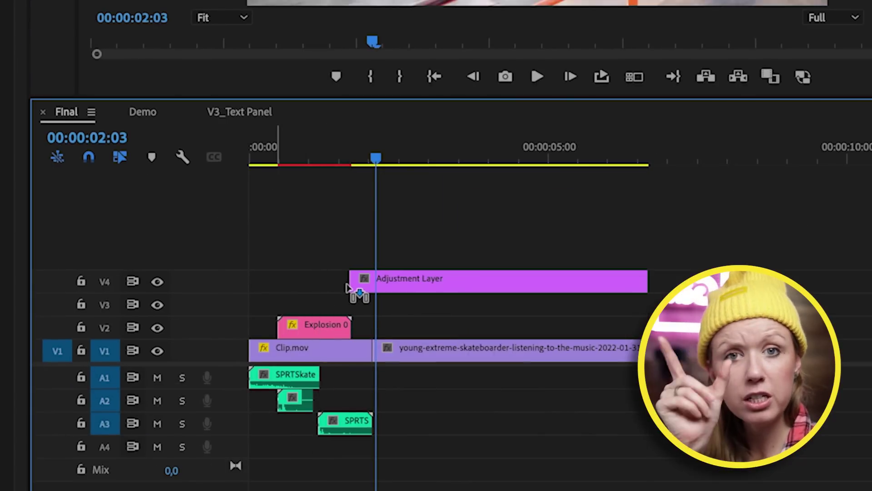
click(402, 282)
key(v)
click(438, 279)
key(Delete)
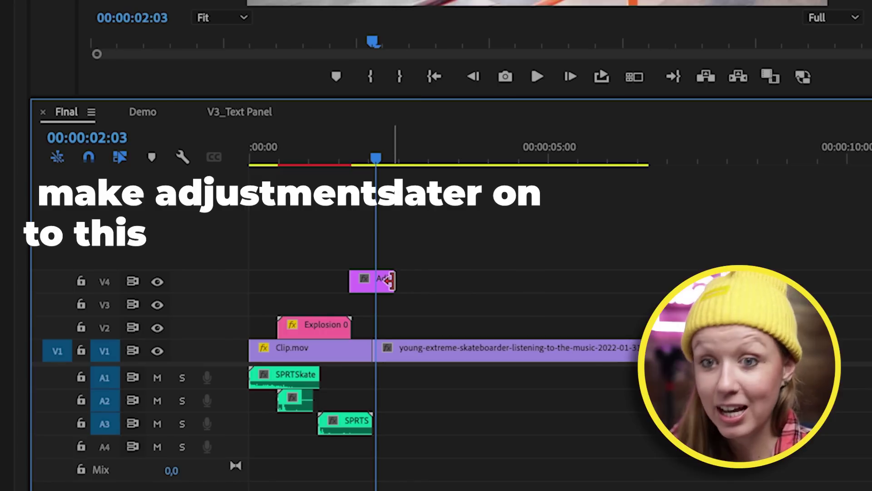
drag(390, 282, 402, 282)
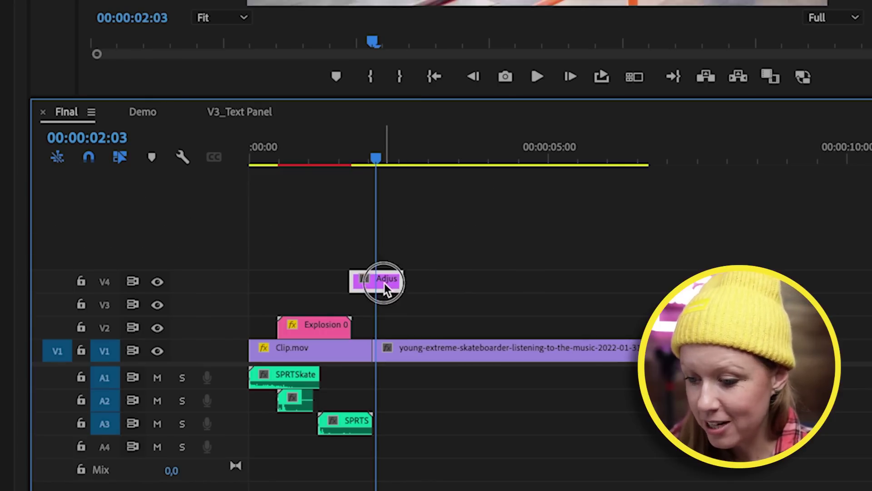
- Apply the Swish Pan Blur preset from Jarle's Transitions to the adjustment layer
click(240, 25)
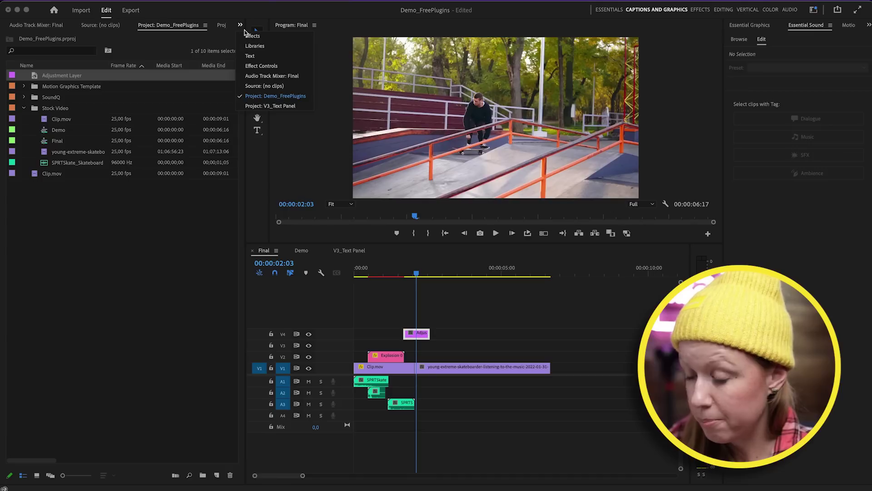
click(248, 38)
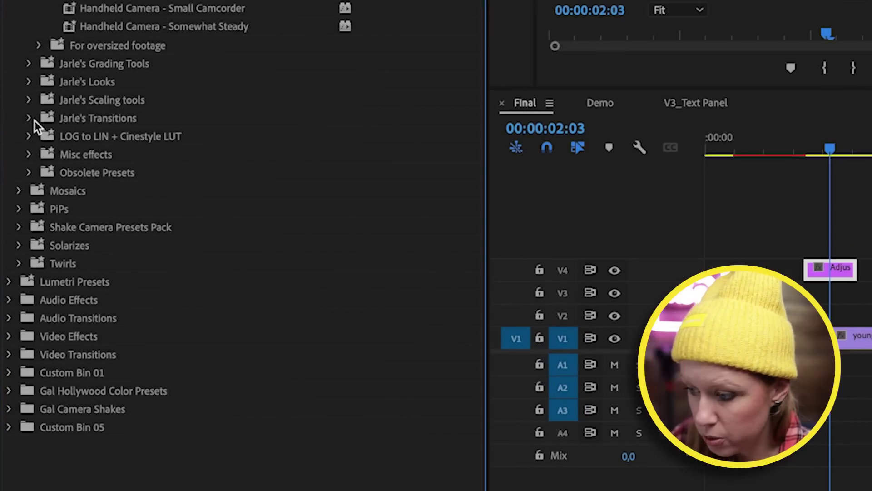
click(16, 258)
click(96, 317)
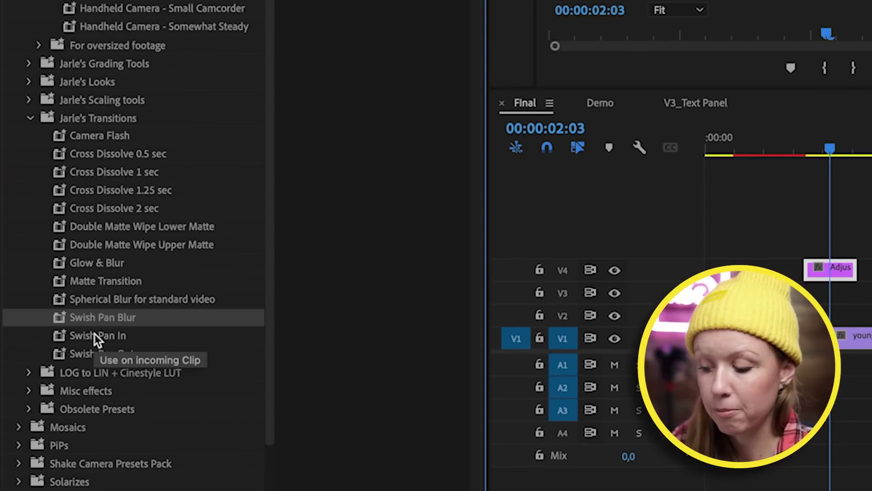
drag(82, 319, 445, 227)
drag(366, 214, 749, 257)
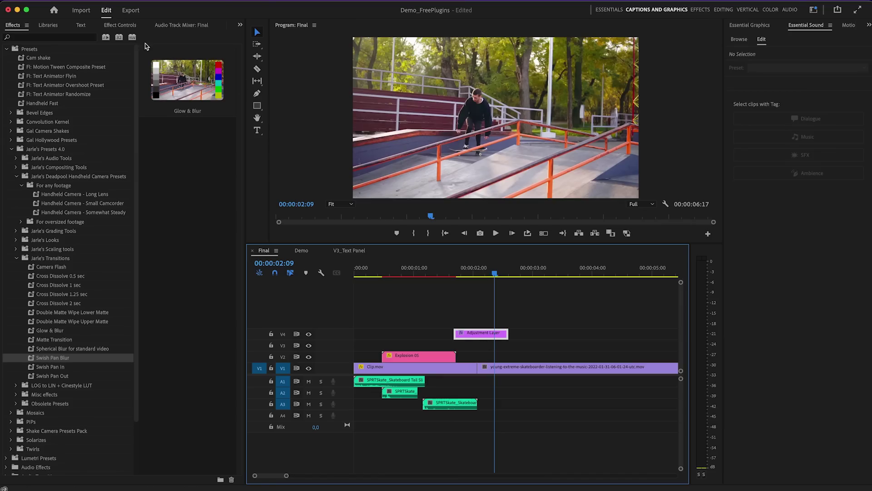
- Inspect the Swish Pan Blur settings in Effect Controls, stepping frame by frame around 1:17
click(120, 25)
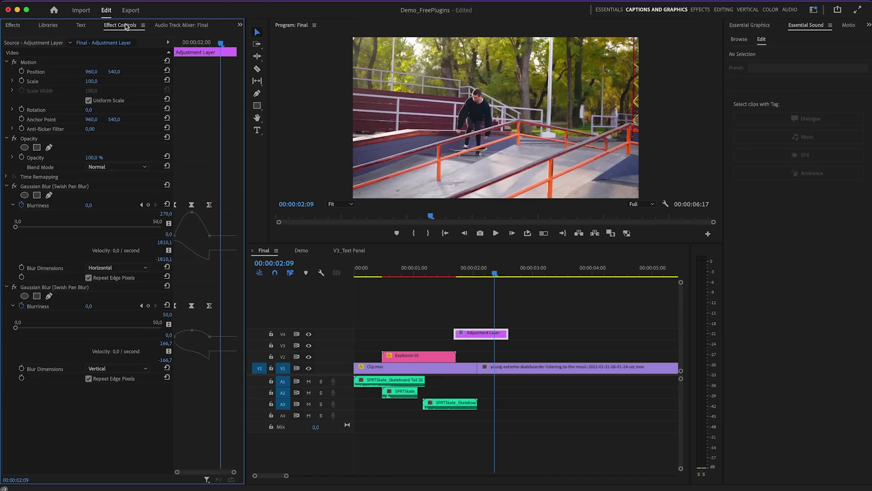
mouse_move(189, 87)
mouse_down()
mouse_move(168, 88)
mouse_move(194, 88)
mouse_up()
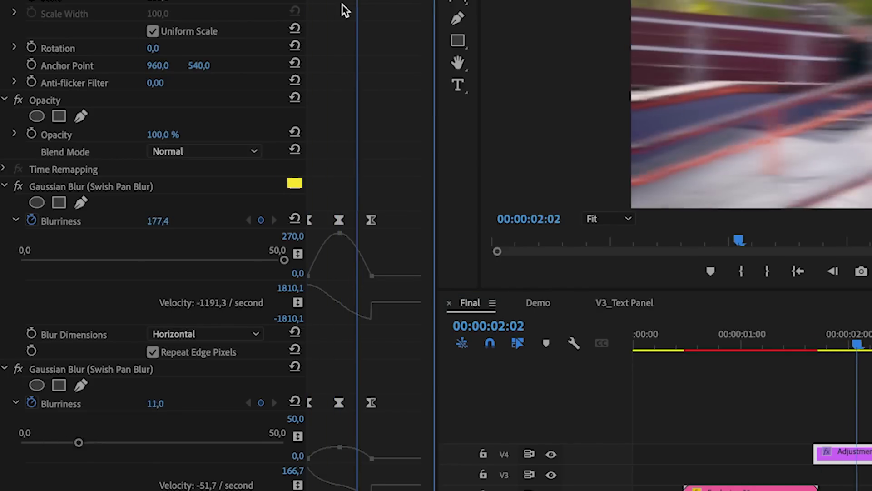
mouse_move(344, 9)
mouse_down()
mouse_move(391, 6)
mouse_move(308, 7)
mouse_move(333, 7)
mouse_up()
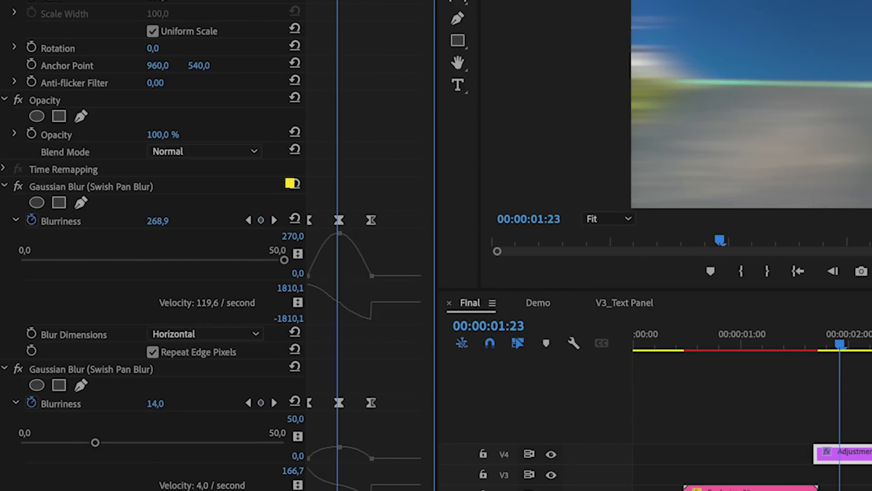
key(Right)
key(Left)
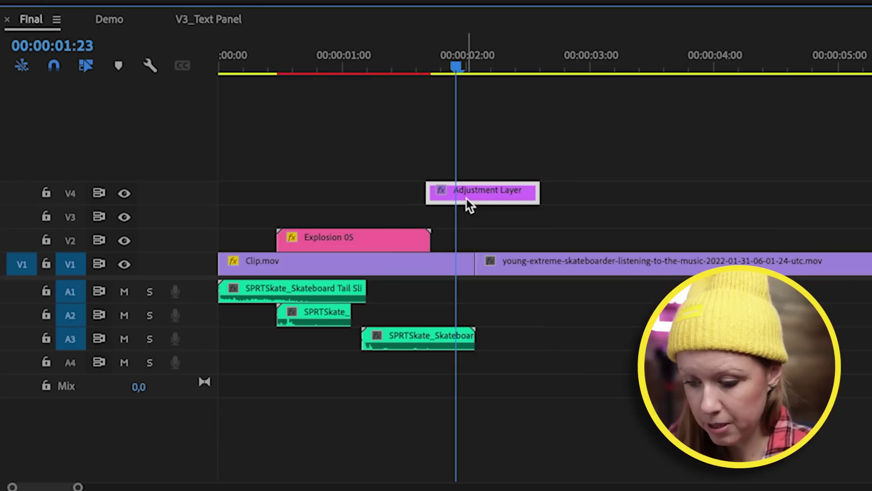
- Shift the adjustment layer about 4 frames later and play the cut full screen
drag(500, 191, 521, 201)
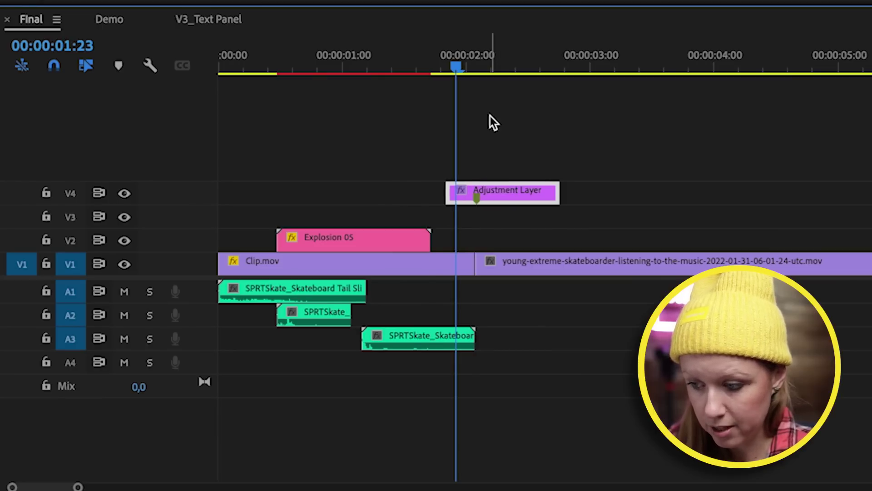
key(space)
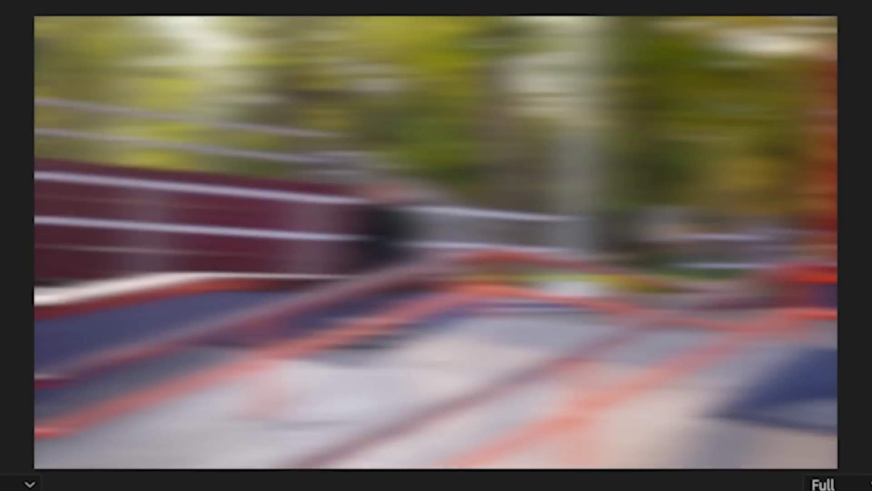
key(space)
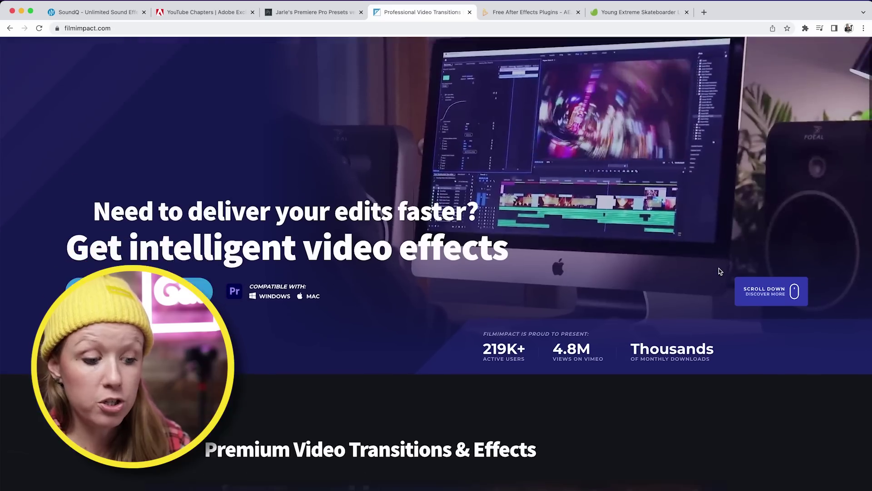
- Scroll filmimpact.com down to the 30-Days Free Unrestricted Access offer
scroll(720, 271, down, 10)
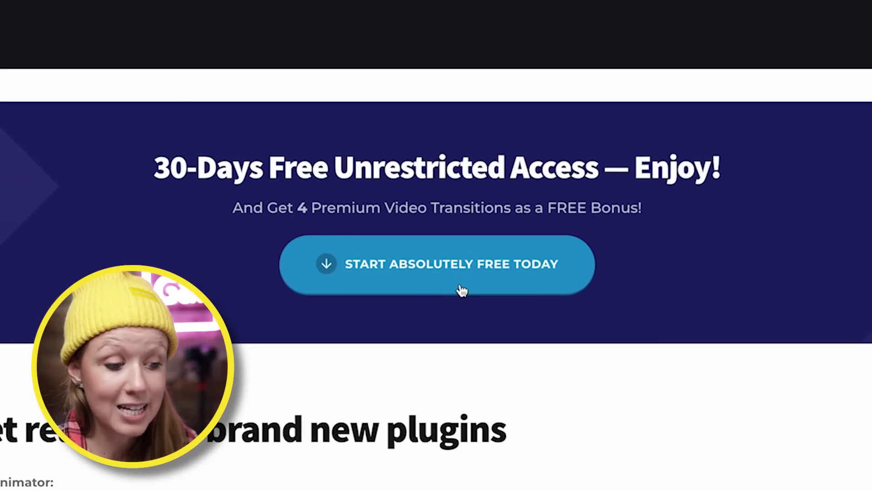
drag(298, 209, 571, 215)
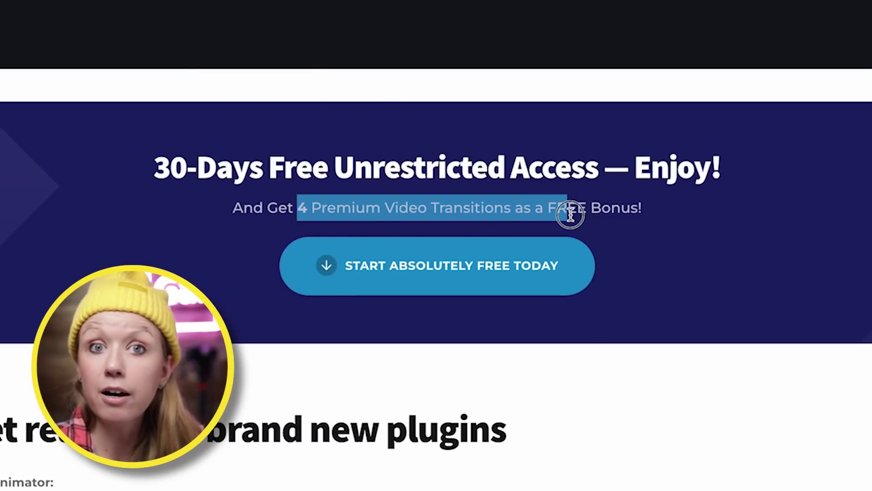
click(410, 213)
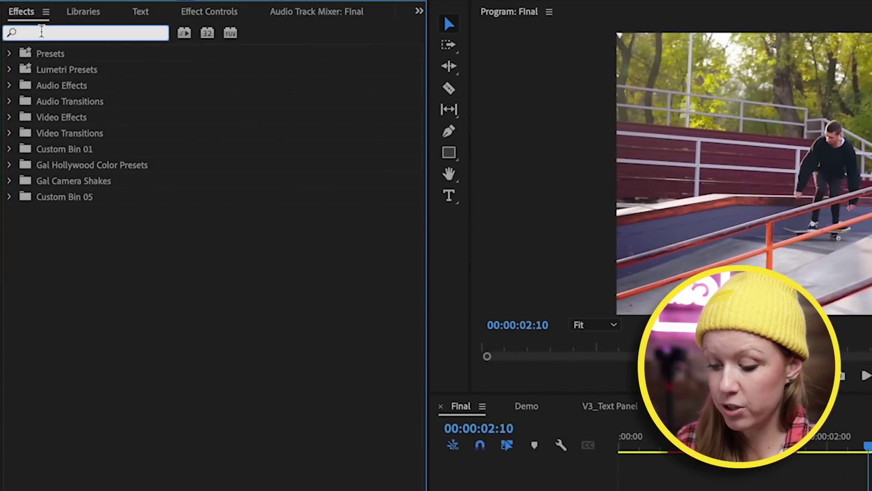
- Find the Film Impact transitions and place FI: Roll Impacts on the Clip.mov-to-skateboarder cut in V1
text(Film Imp)
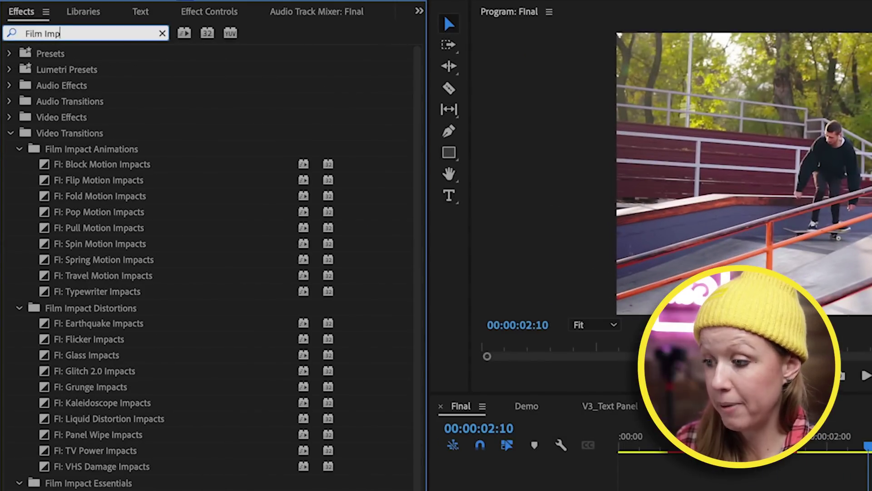
click(86, 149)
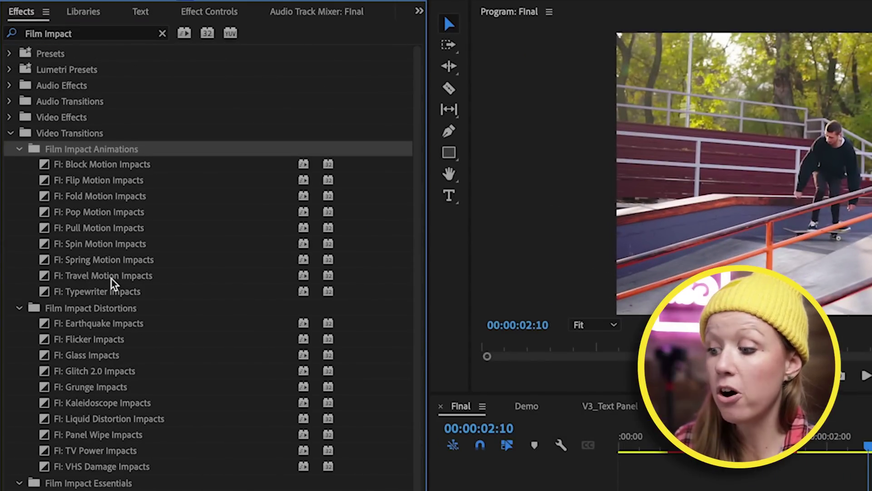
scroll(111, 284, down, 3)
scroll(111, 284, down, 3)
scroll(112, 284, up, 3)
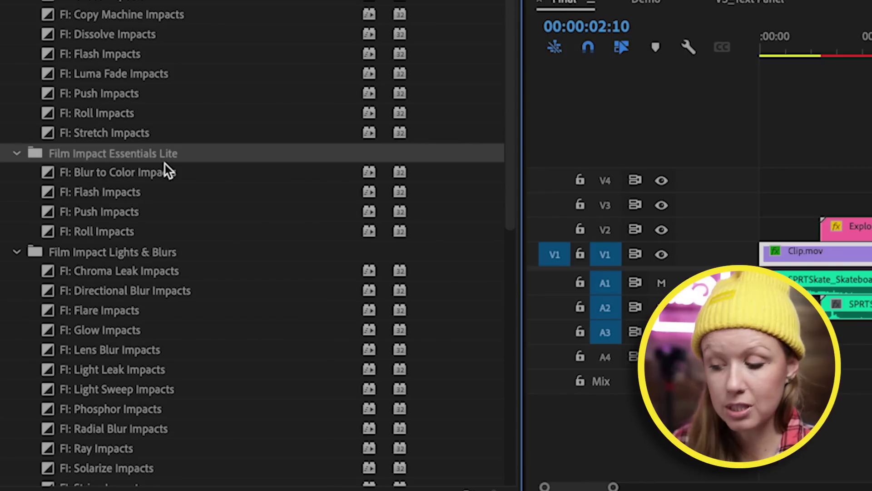
click(107, 177)
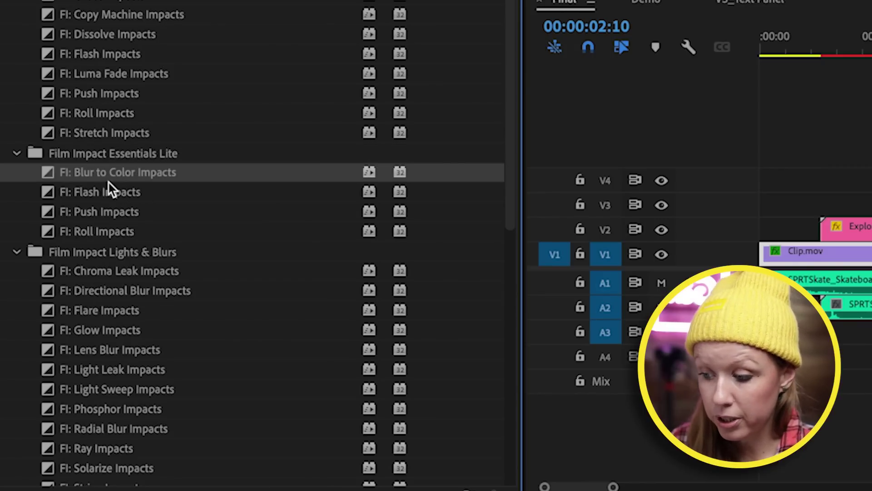
click(126, 199)
click(129, 217)
click(129, 231)
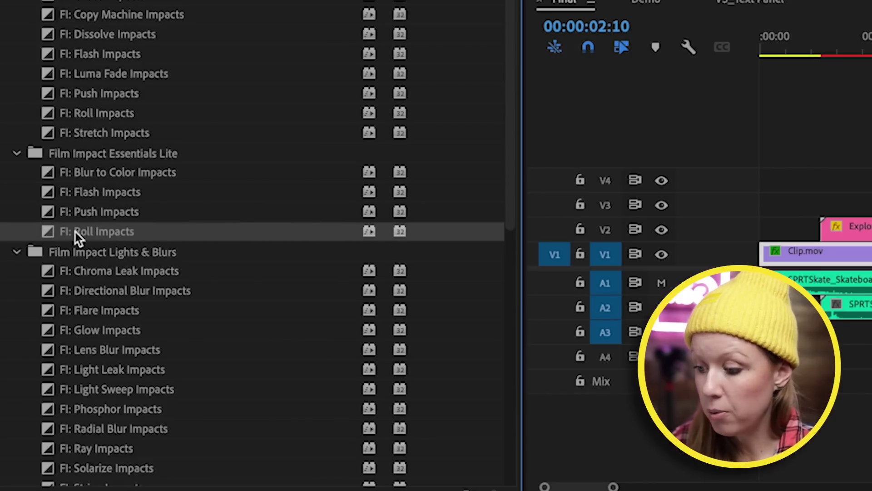
drag(80, 233, 871, 296)
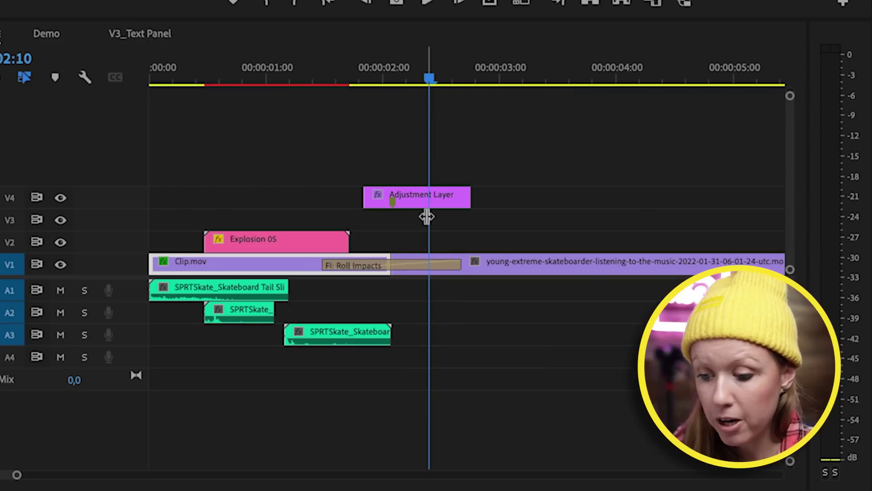
- Delete the V4 adjustment layer, shorten the Roll Impacts transition, and play it back from about 1:19
click(416, 199)
key(Delete)
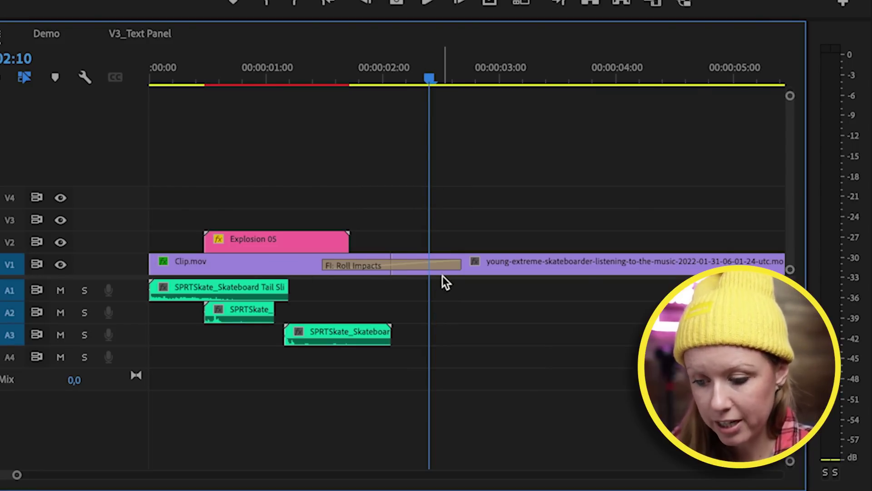
click(455, 265)
drag(454, 265, 416, 267)
click(352, 73)
key(space)
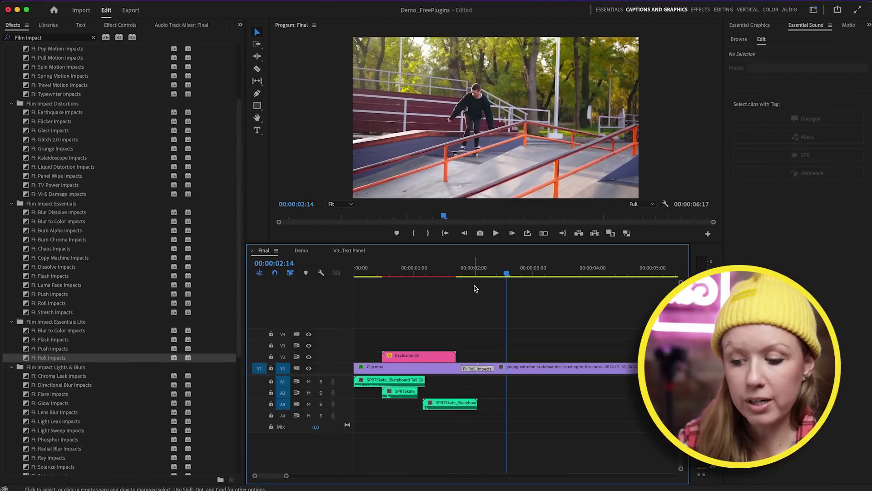
- In Effect Controls, set the FI: Roll Impacts Blur Amount from 36,0 to 96,0 and preview it
click(485, 273)
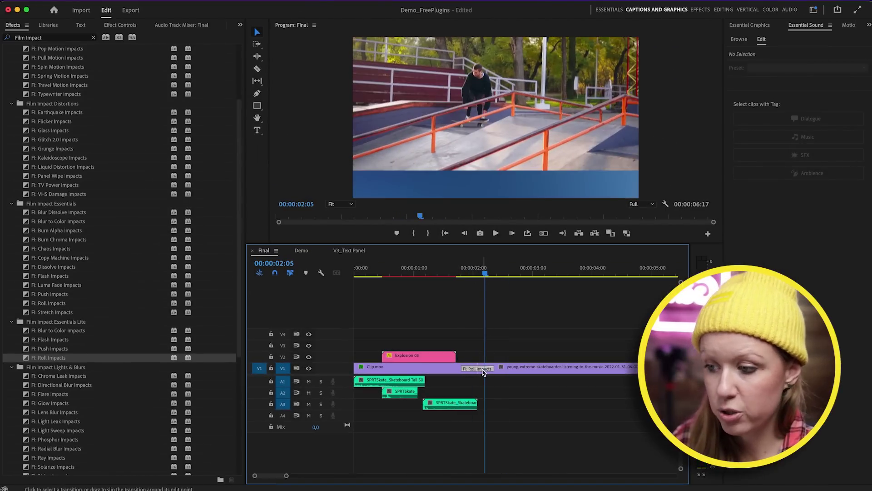
click(121, 25)
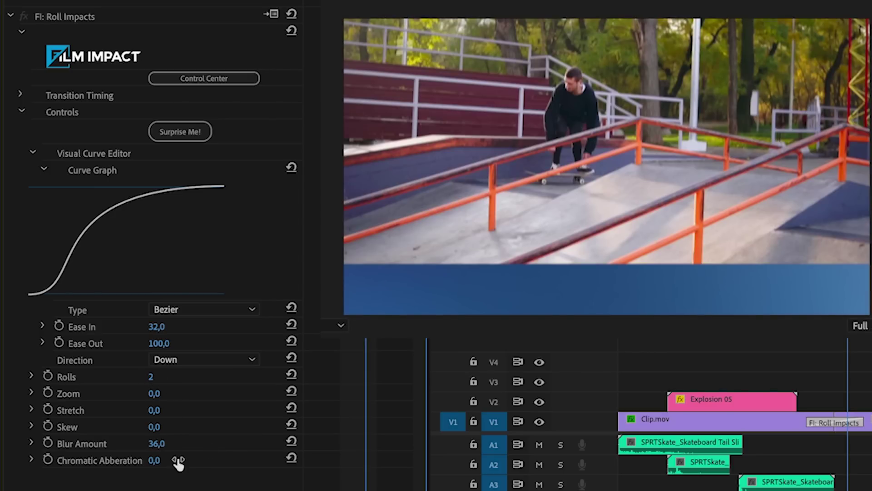
drag(156, 444, 171, 445)
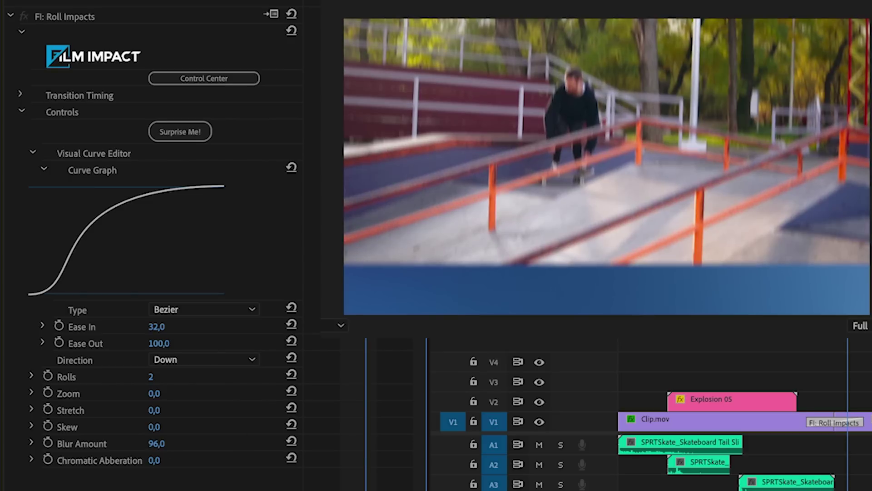
key(space)
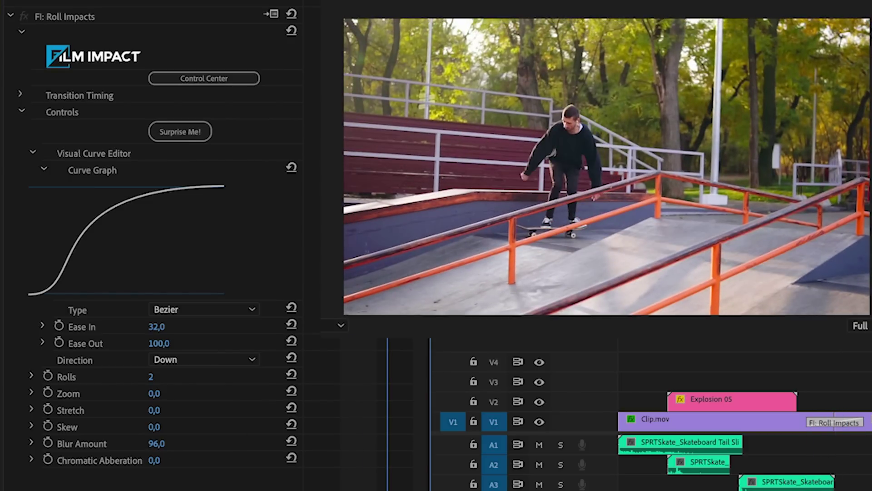